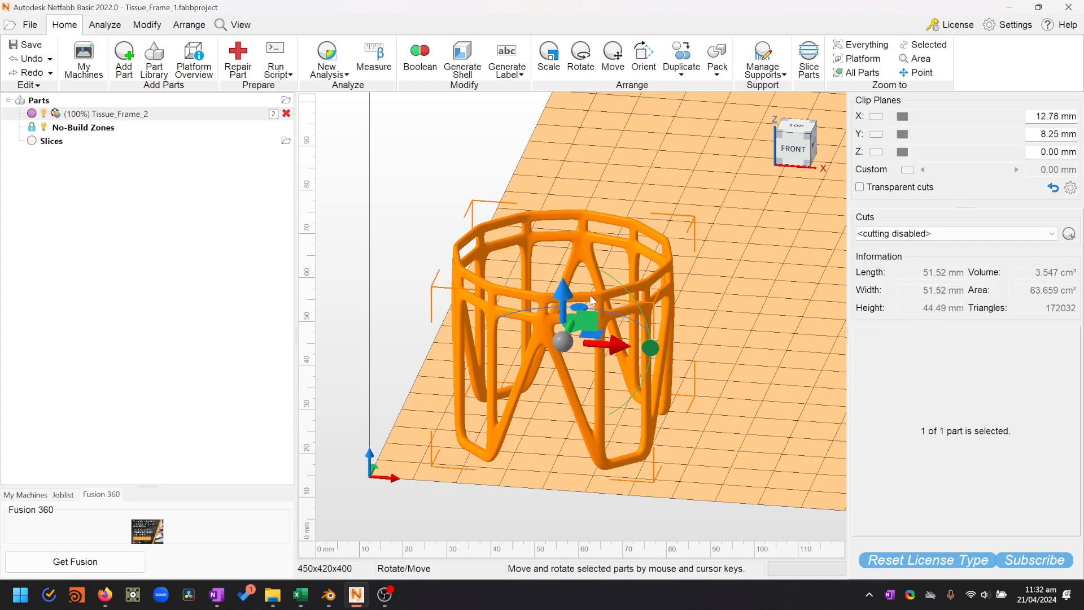
# - Export the Tissue_Frame_2 part as a binary STL named Tissue_Frame_PRINT in the Test STLs folder
pyautogui.click(126, 114)
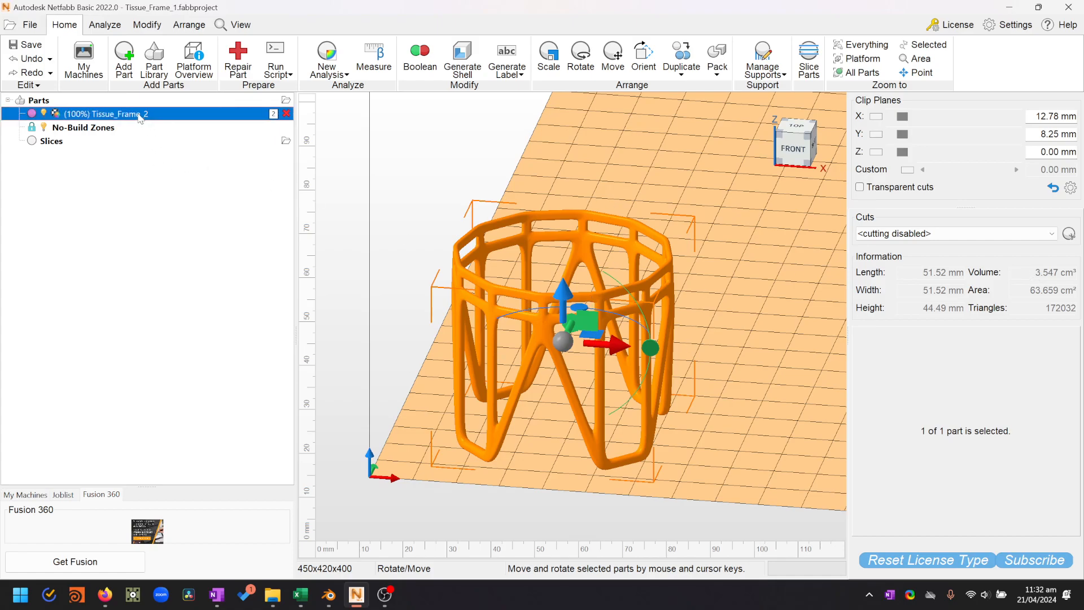
pyautogui.rightClick(154, 119)
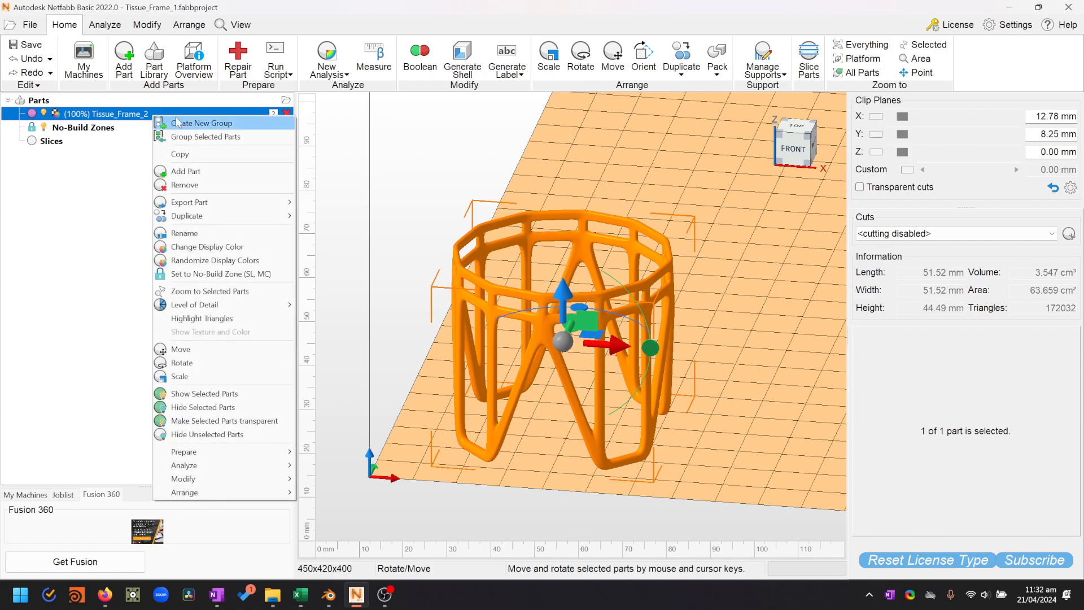
pyautogui.moveTo(195, 202)
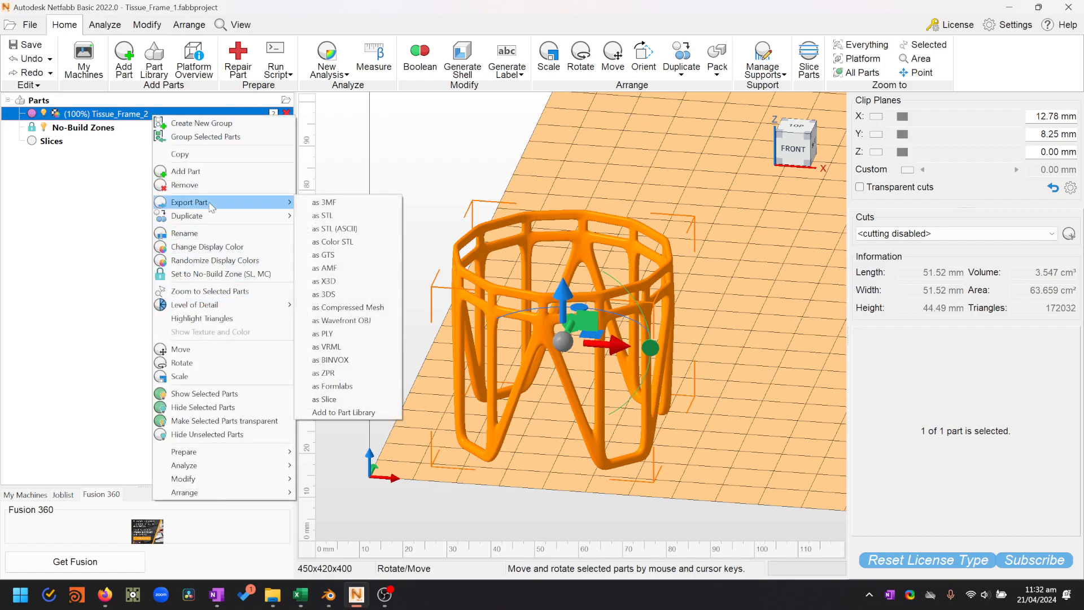
pyautogui.click(330, 216)
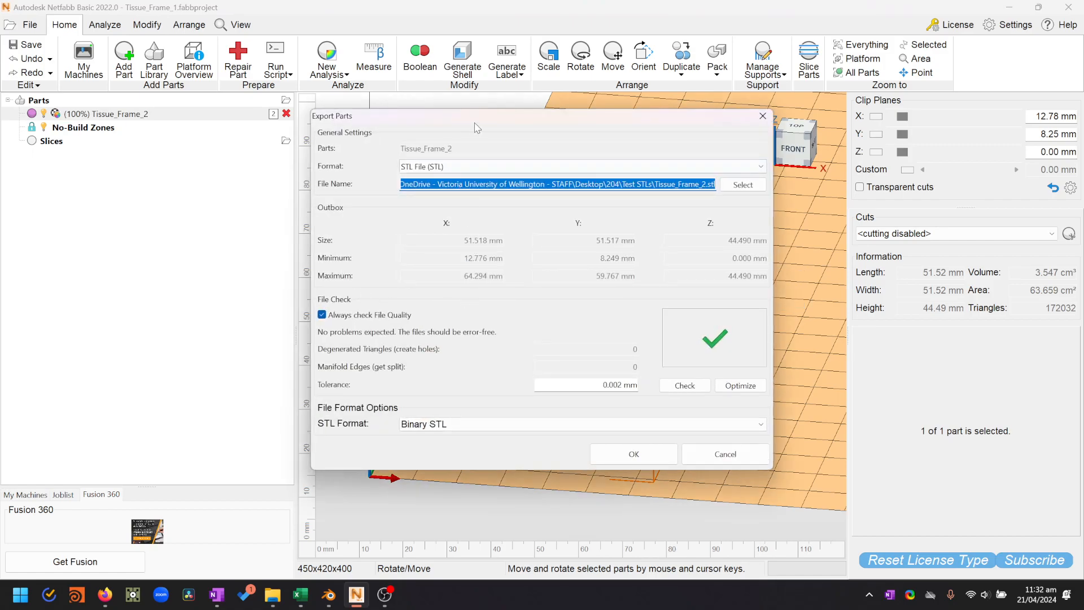
pyautogui.moveTo(475, 123); pyautogui.dragTo(463, 110)
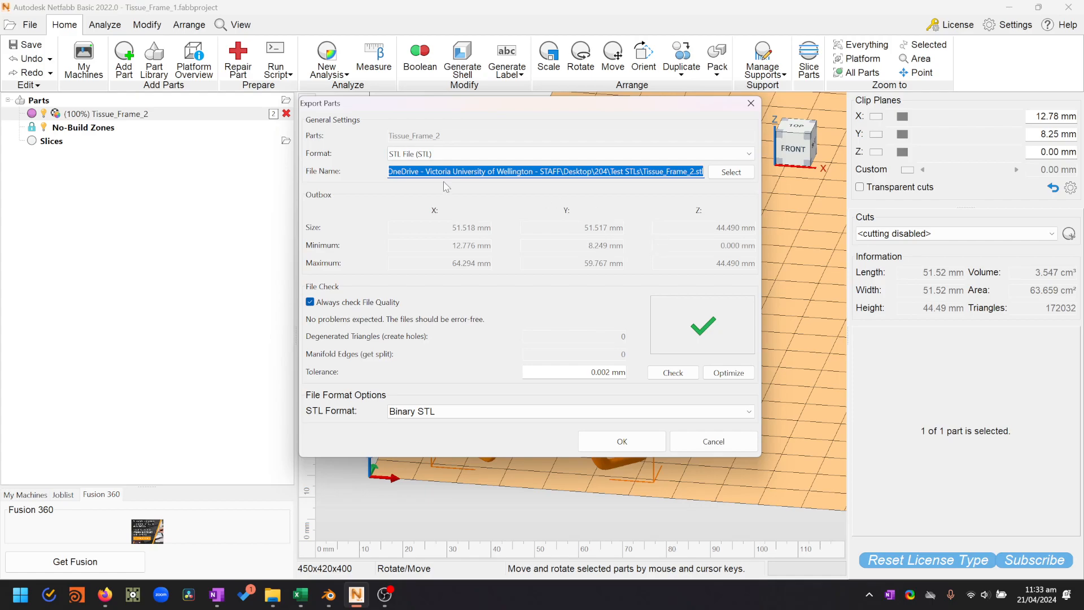
pyautogui.click(691, 172)
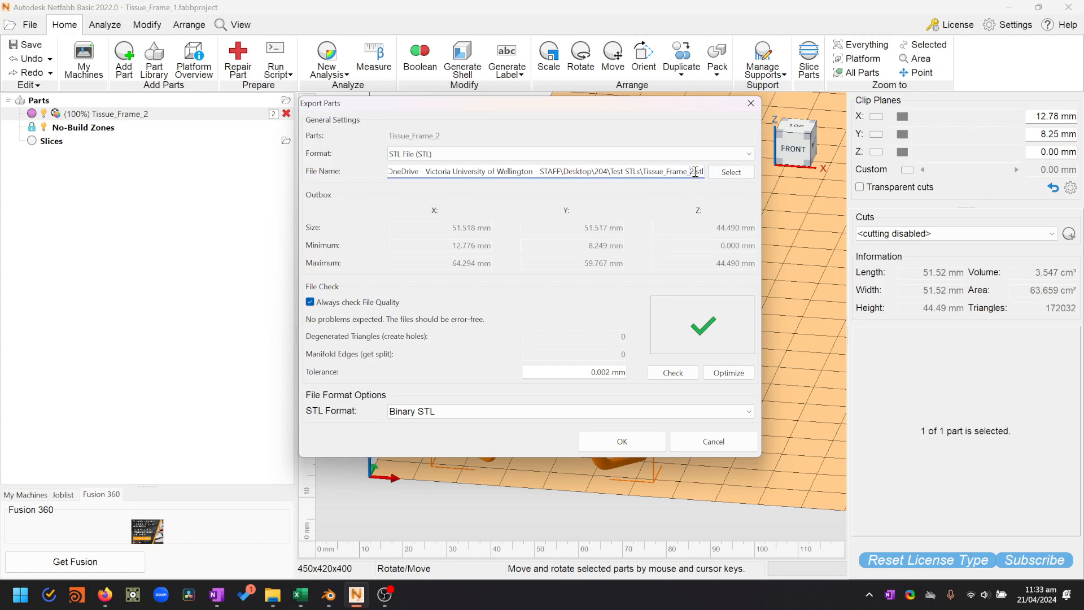
pyautogui.press('BackSpace')
pyautogui.write('PRINT')
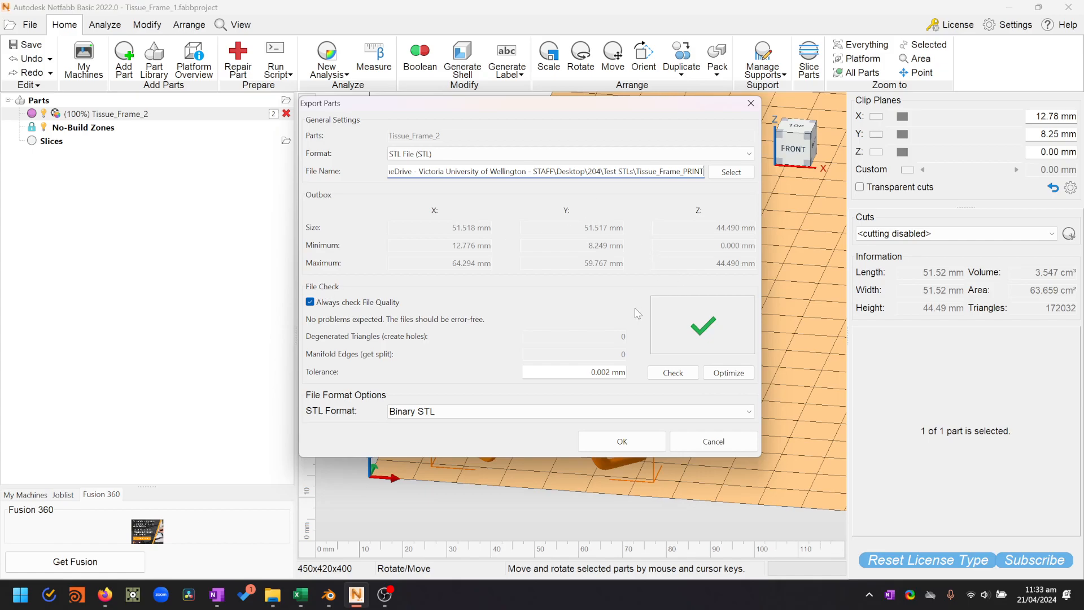
pyautogui.click(642, 440)
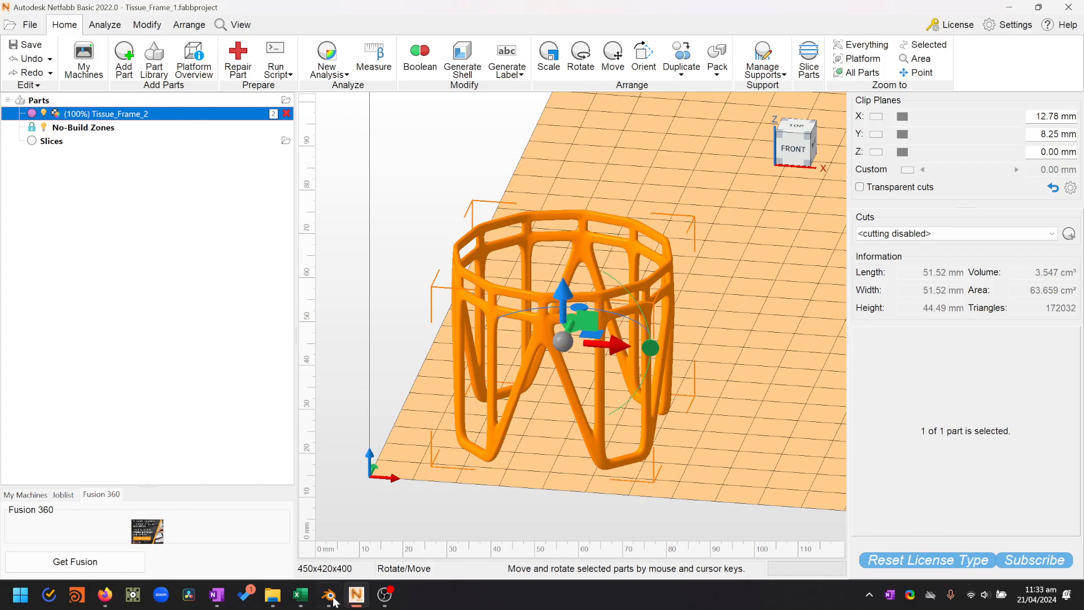
# - Switch to File Explorer, open the Test STLs folder inside Desktop\204, and check the file size of Tissue_Frame_PRINT.stl
pyautogui.click(273, 595)
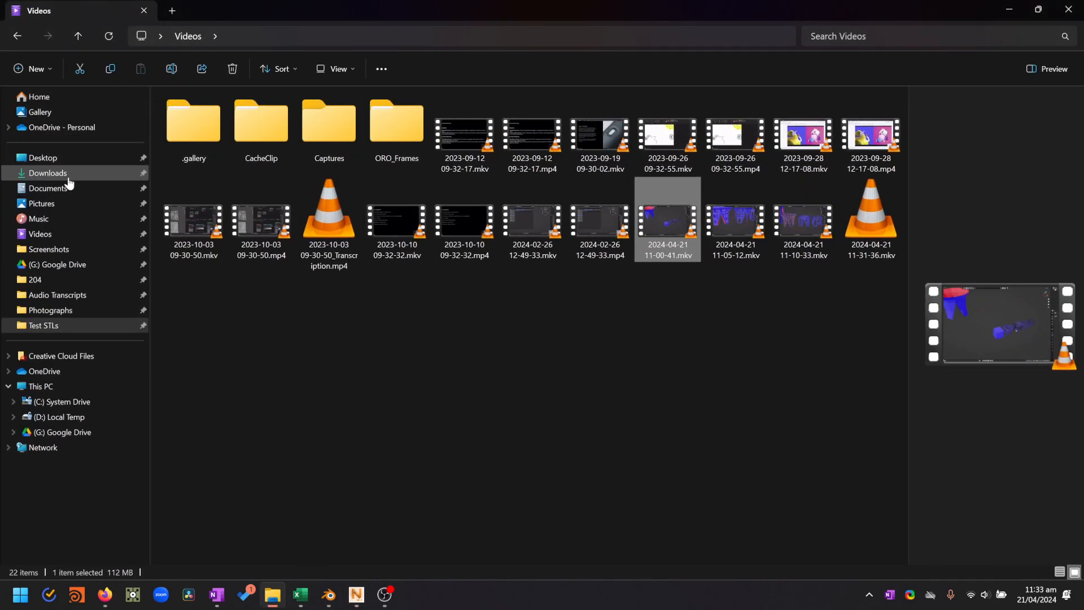
pyautogui.click(67, 158)
pyautogui.doubleClick(205, 119)
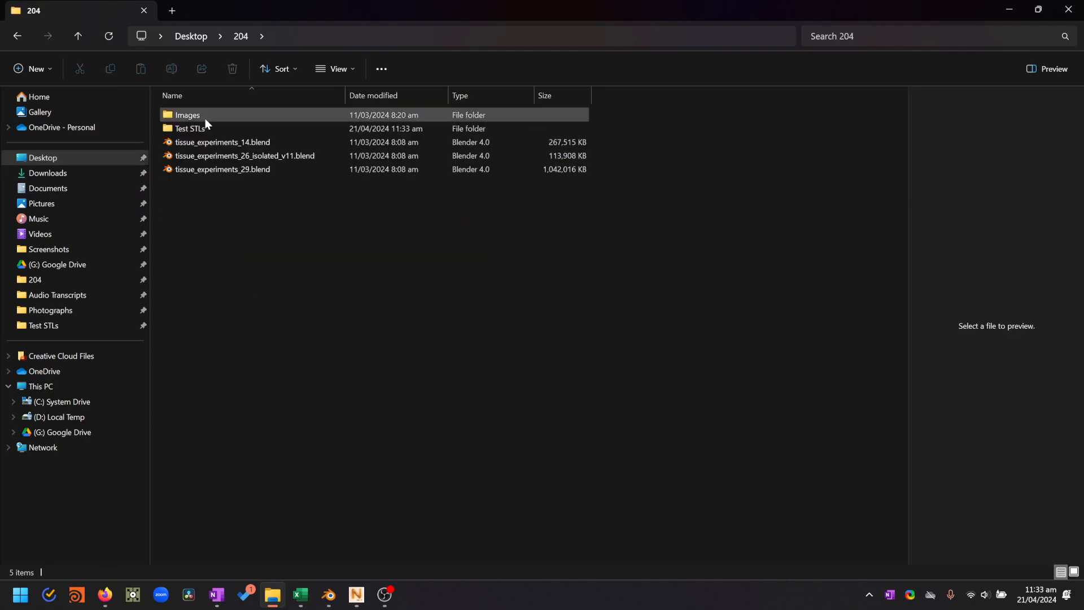
pyautogui.moveTo(239, 132)
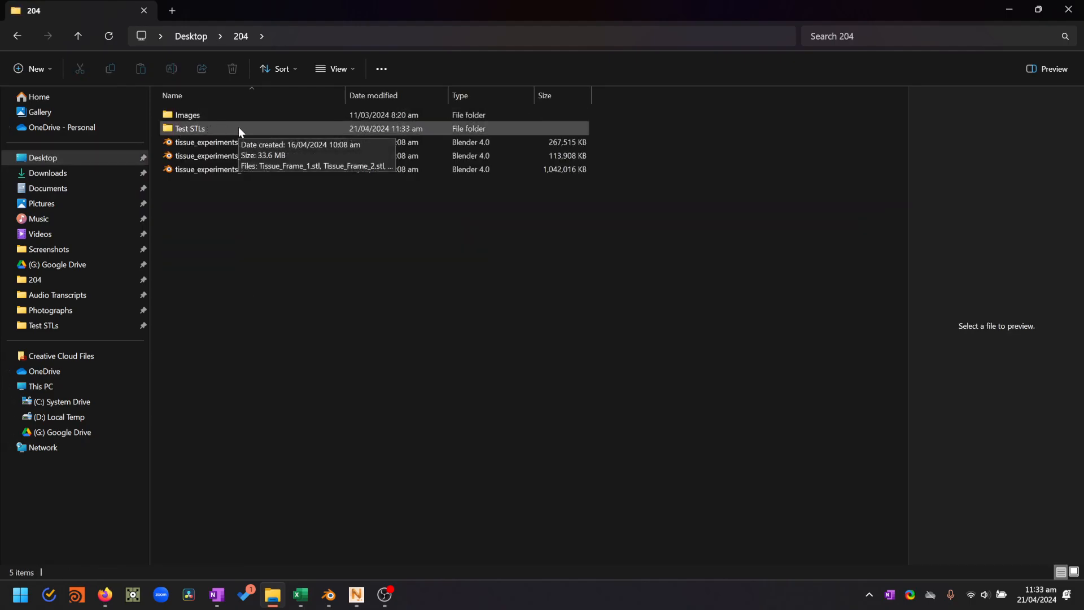
pyautogui.doubleClick(223, 130)
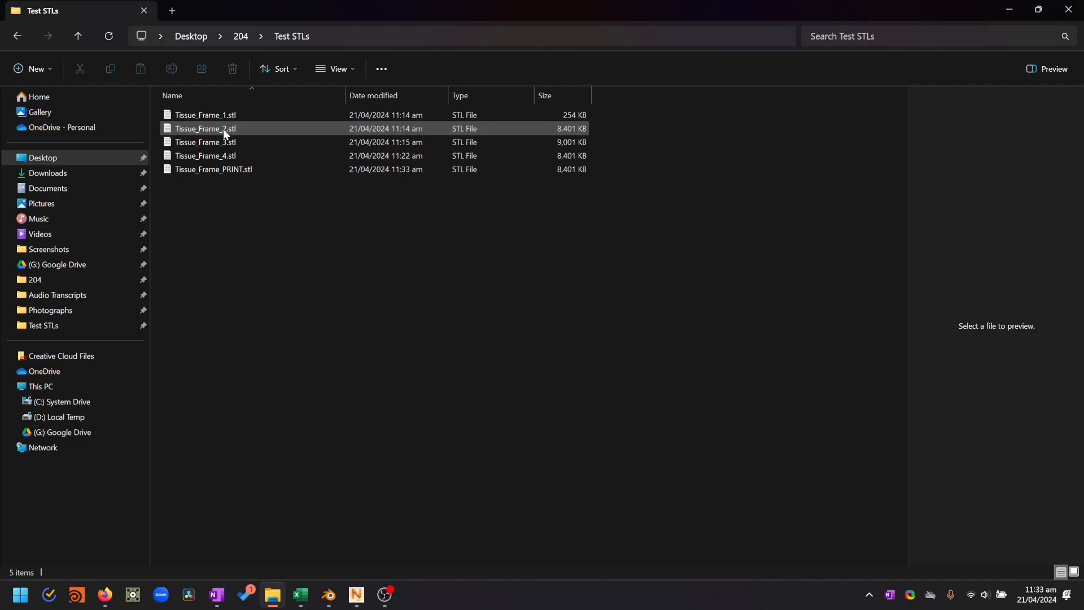
pyautogui.click(236, 168)
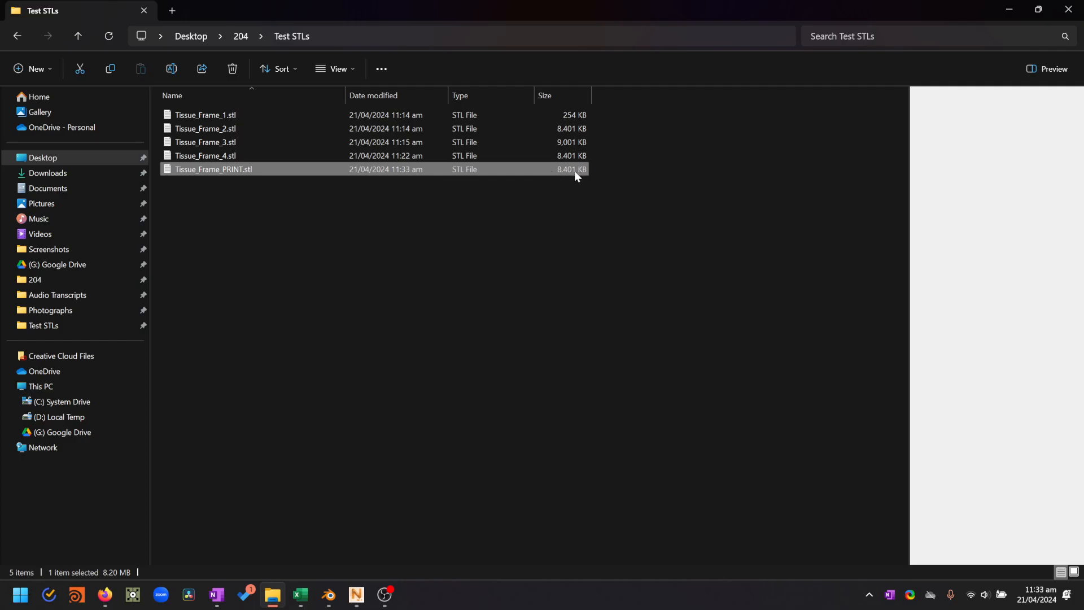
# - Switch to Firefox and examine the Zelta3D quote page's account options and file upload requirements
pyautogui.click(360, 599)
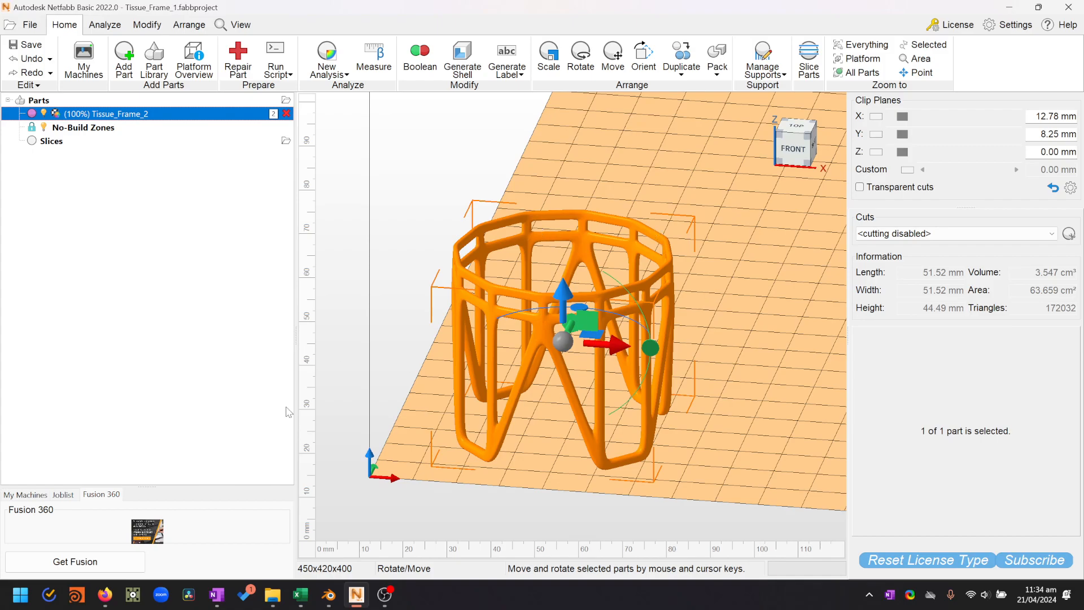
pyautogui.click(107, 597)
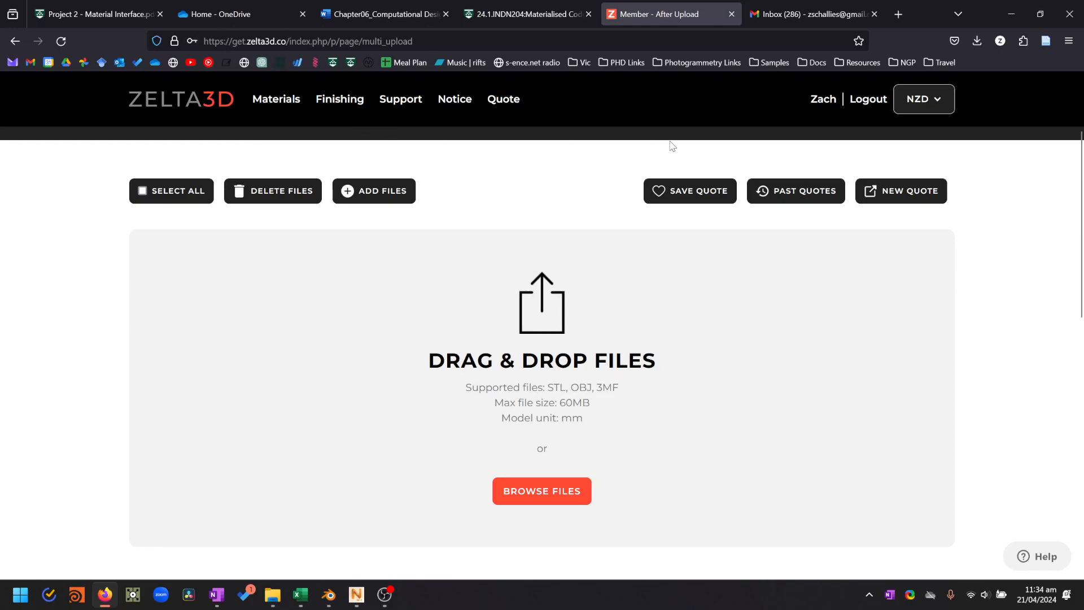
pyautogui.moveTo(816, 105)
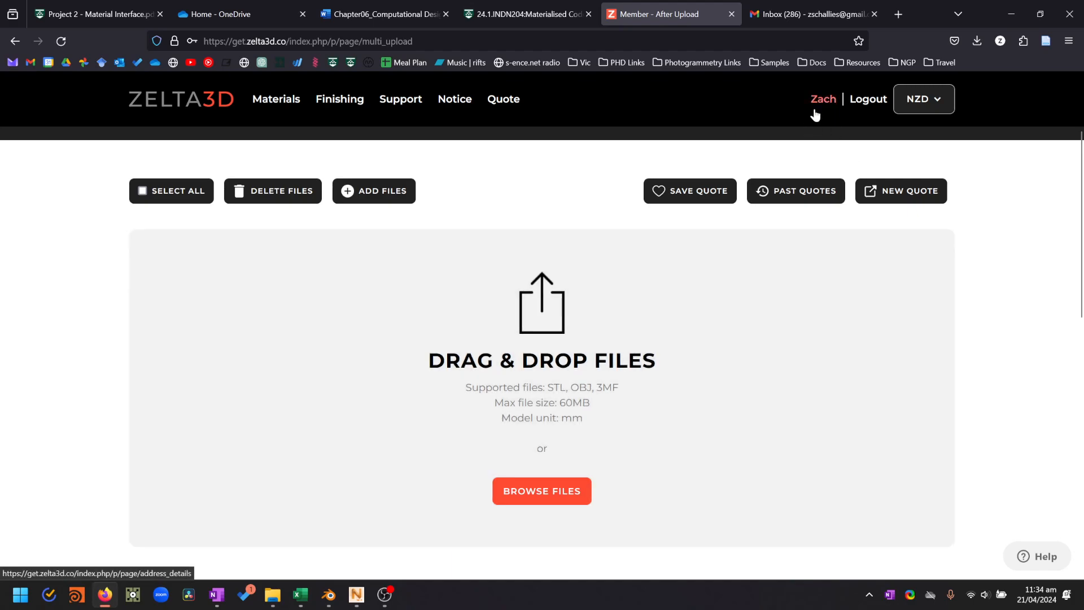
pyautogui.scroll(-1, 572, 133)
pyautogui.scroll(1, 559, 154)
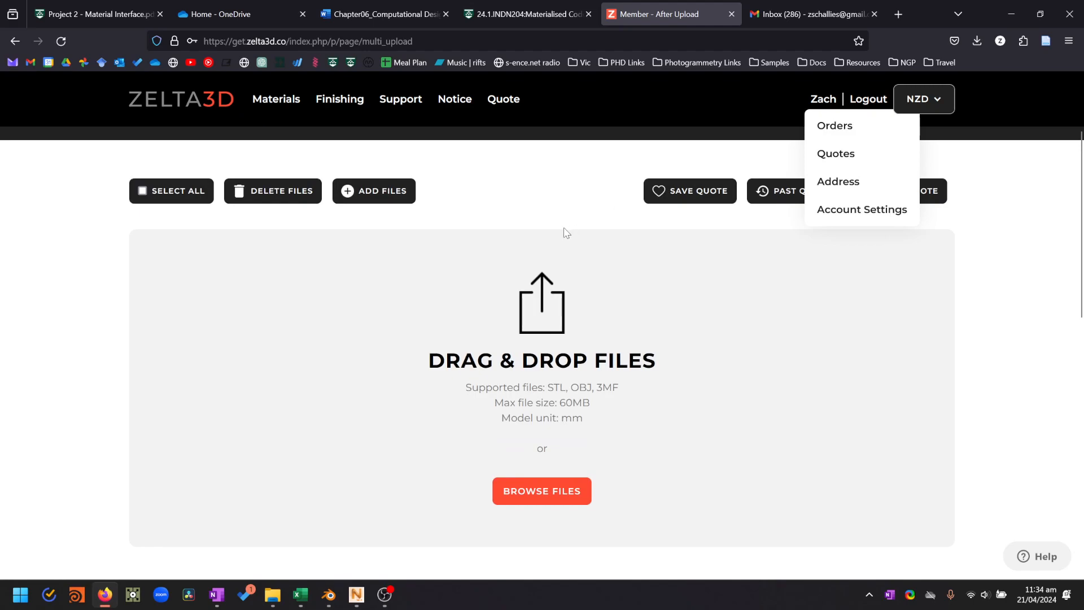
pyautogui.scroll(-2, 546, 424)
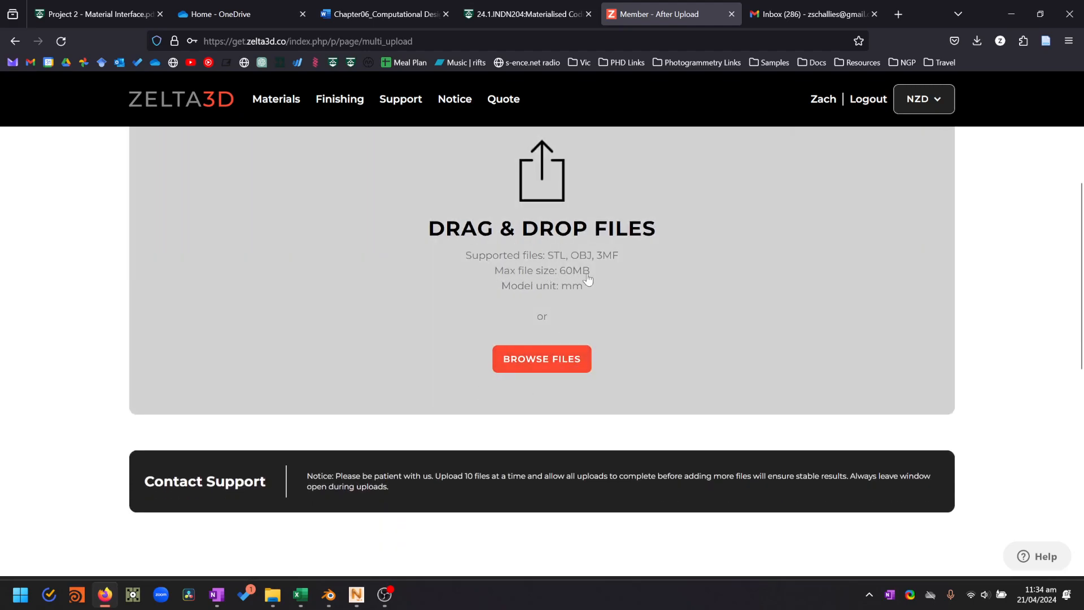
pyautogui.scroll(3, 638, 302)
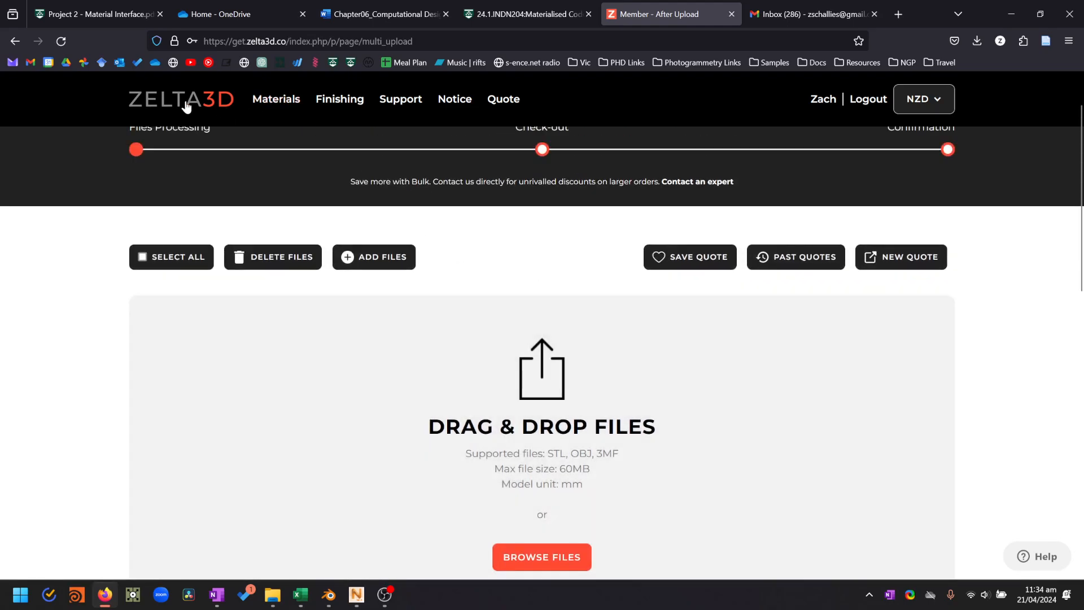
# - View Zelta3D's 3D printing materials page and return to the quote upload page
pyautogui.click(187, 106)
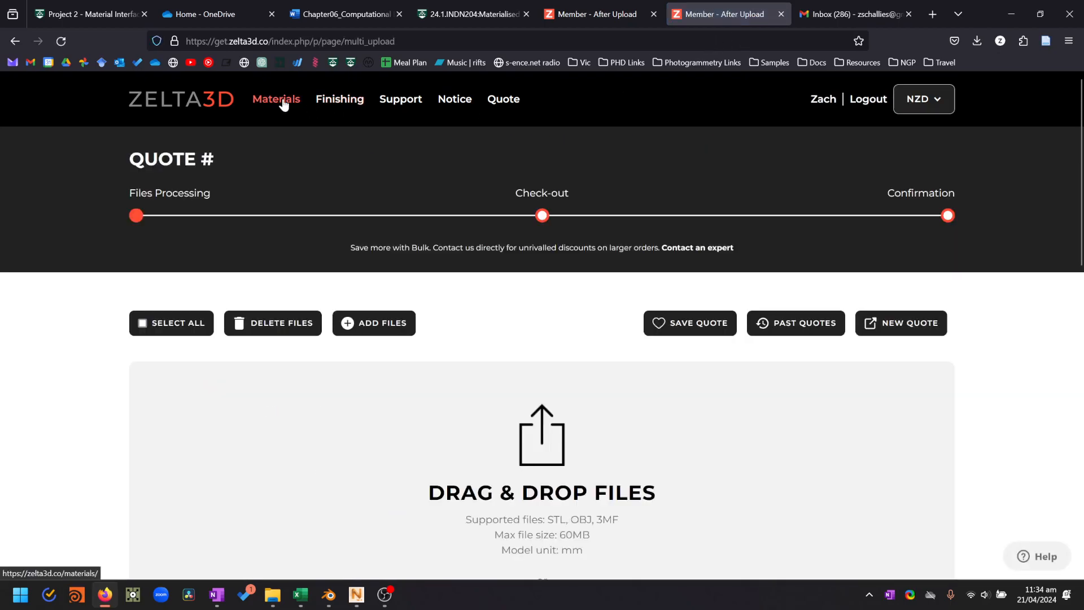
pyautogui.click(284, 105)
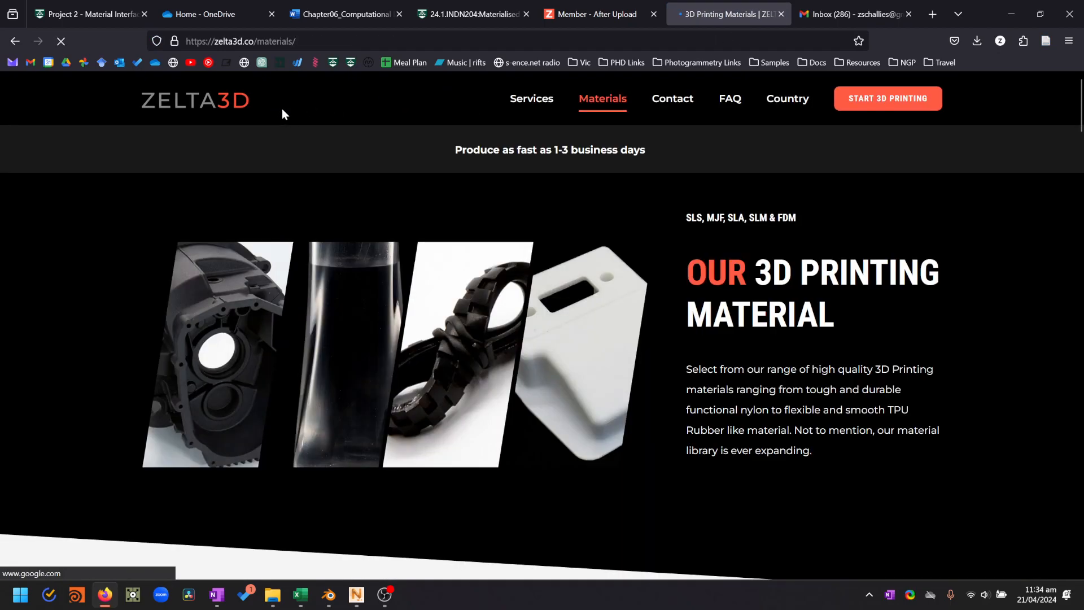
pyautogui.click(903, 101)
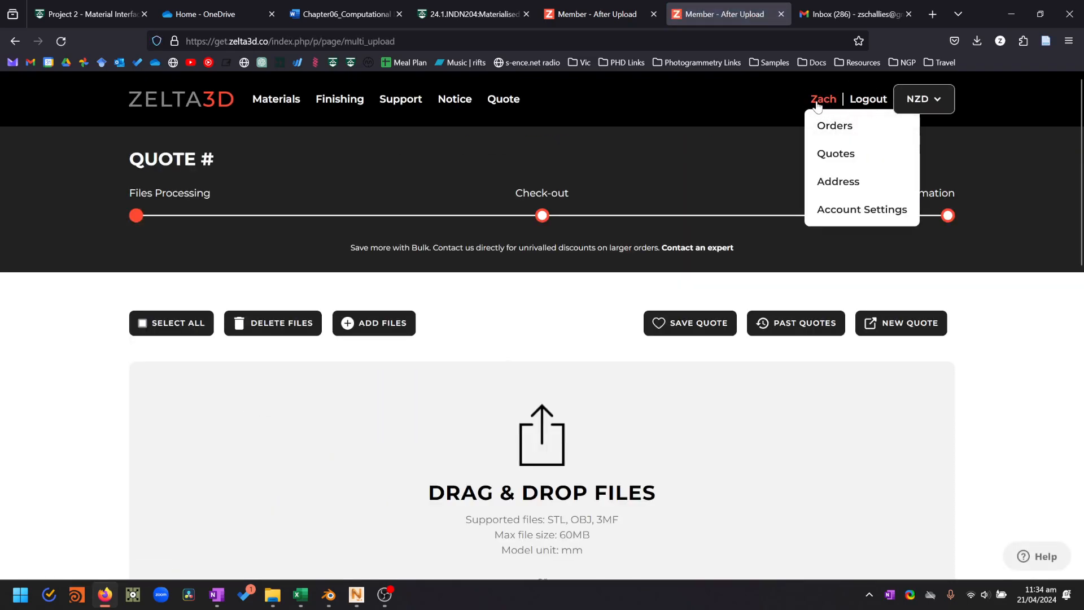
pyautogui.scroll(-2, 576, 245)
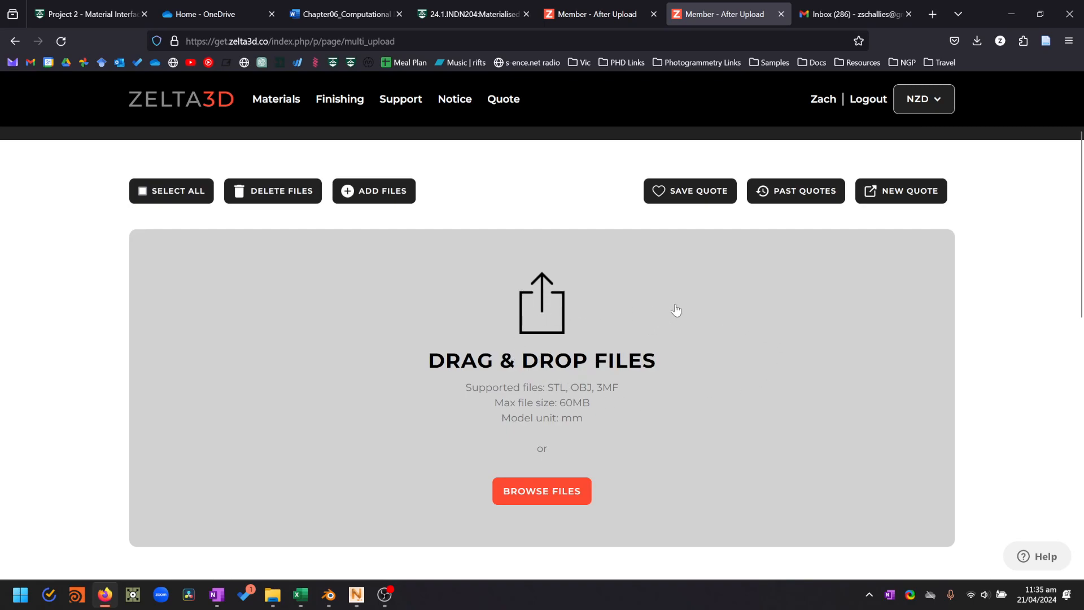
pyautogui.moveTo(772, 115)
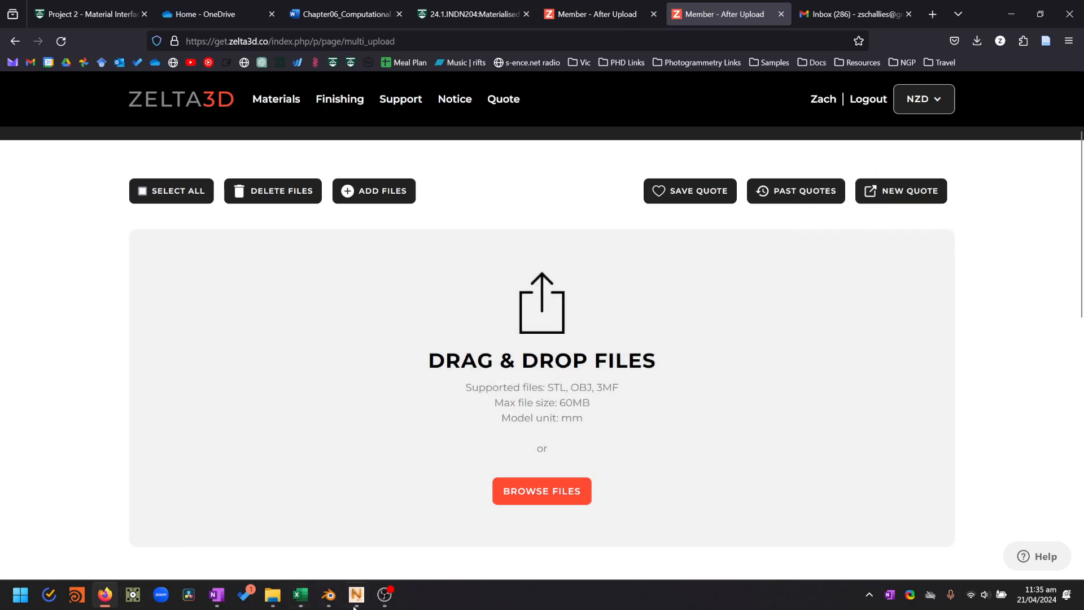
# - Upload Tissue_Frame_PRINT.stl from the Test STLs folder in File Explorer to the Zelta3D quote
pyautogui.moveTo(104, 595)
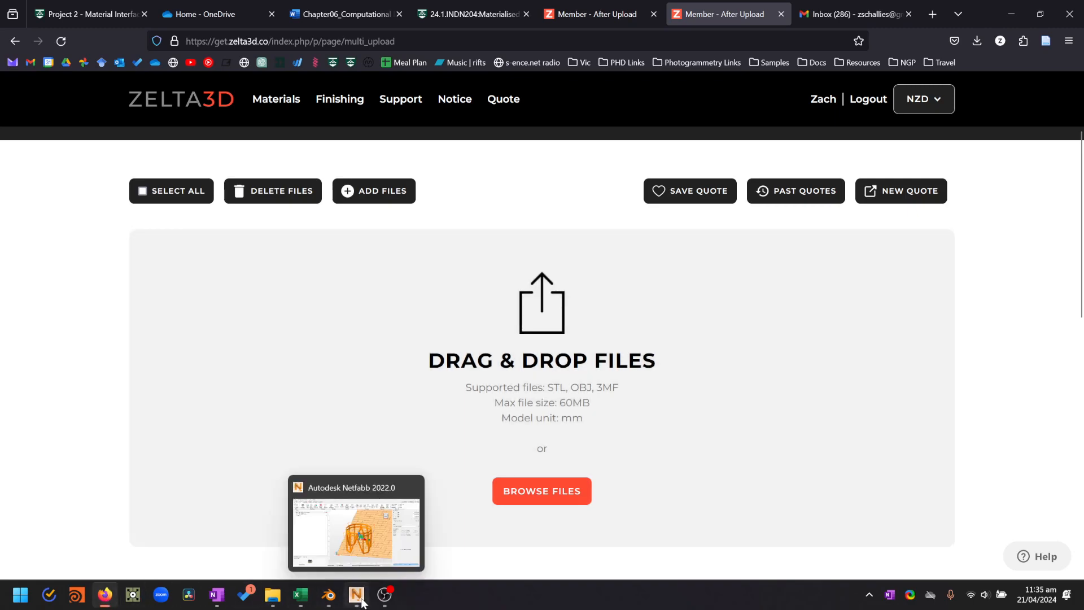
pyautogui.click(274, 602)
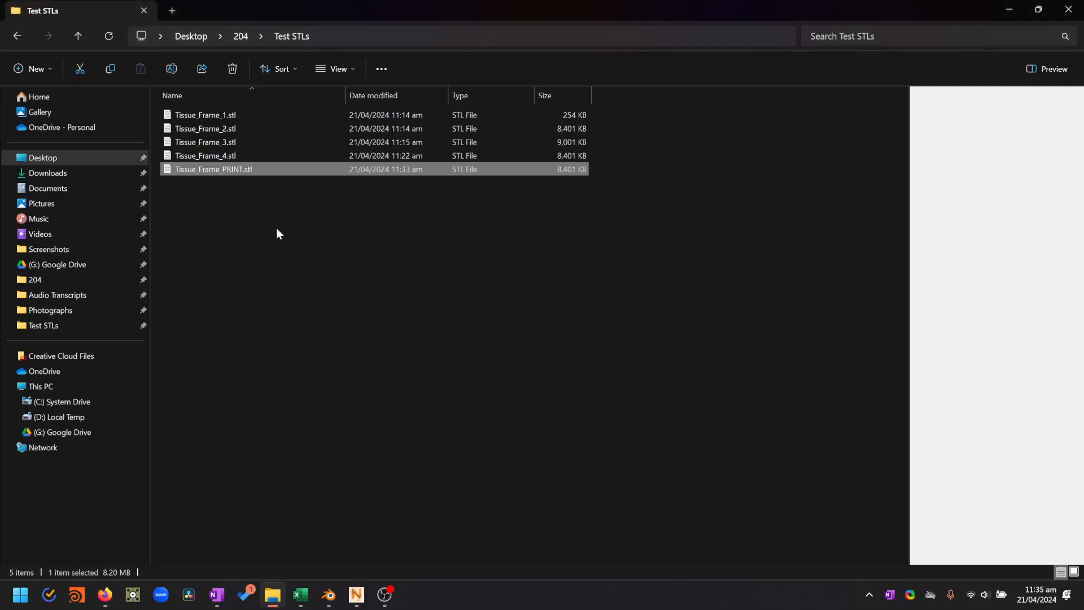
pyautogui.moveTo(759, 6); pyautogui.dragTo(256, 83)
pyautogui.moveTo(150, 250); pyautogui.dragTo(649, 367)
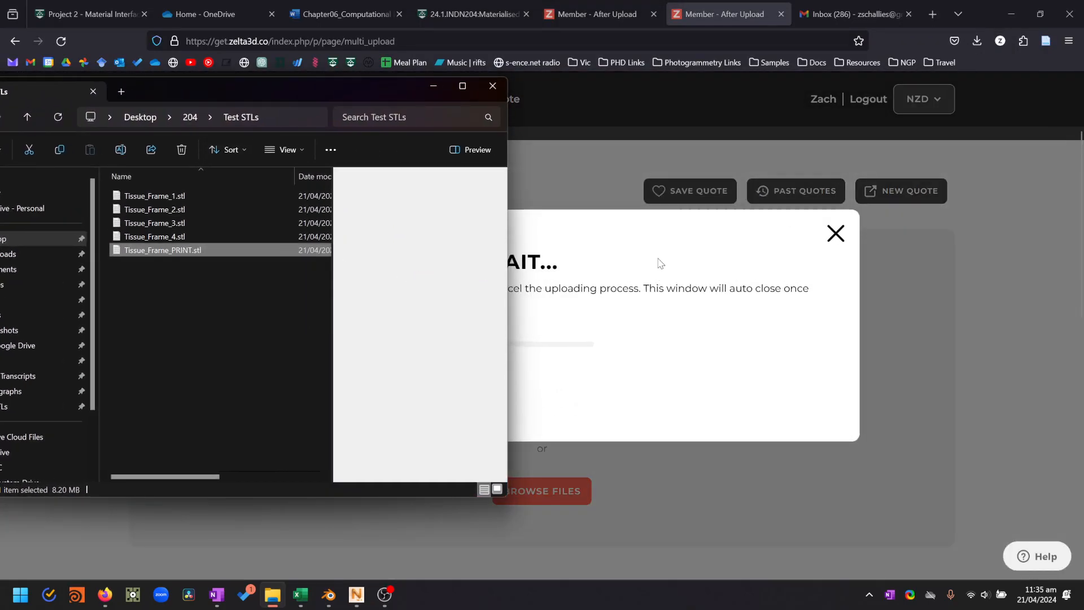
pyautogui.click(435, 90)
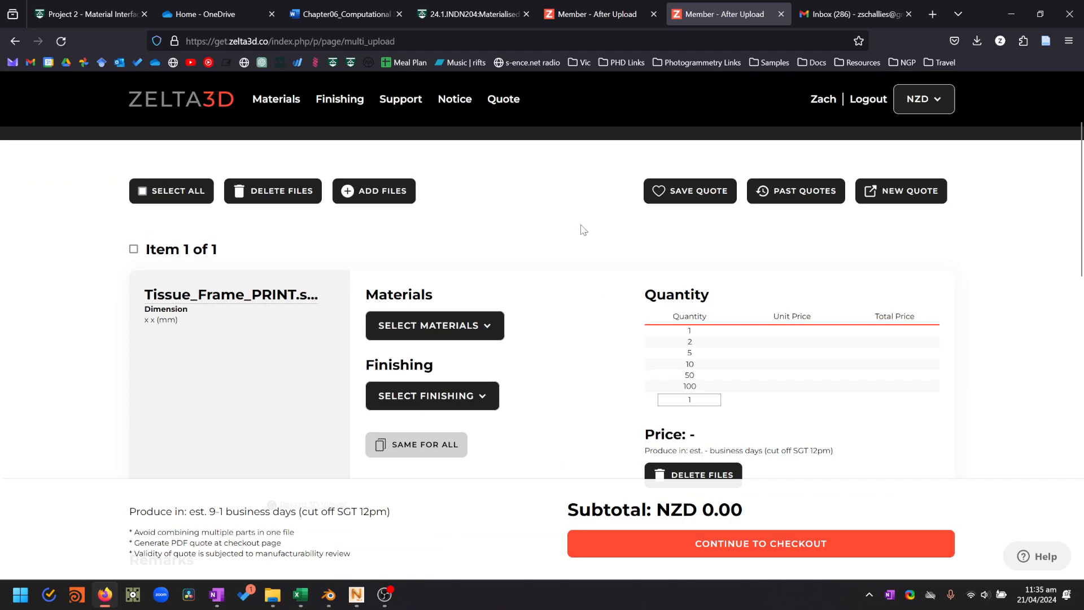
# - Set the material of the uploaded tissue frame to SLS Nylon PA12 | EOS PA2200 Plastic
pyautogui.scroll(-2, 584, 230)
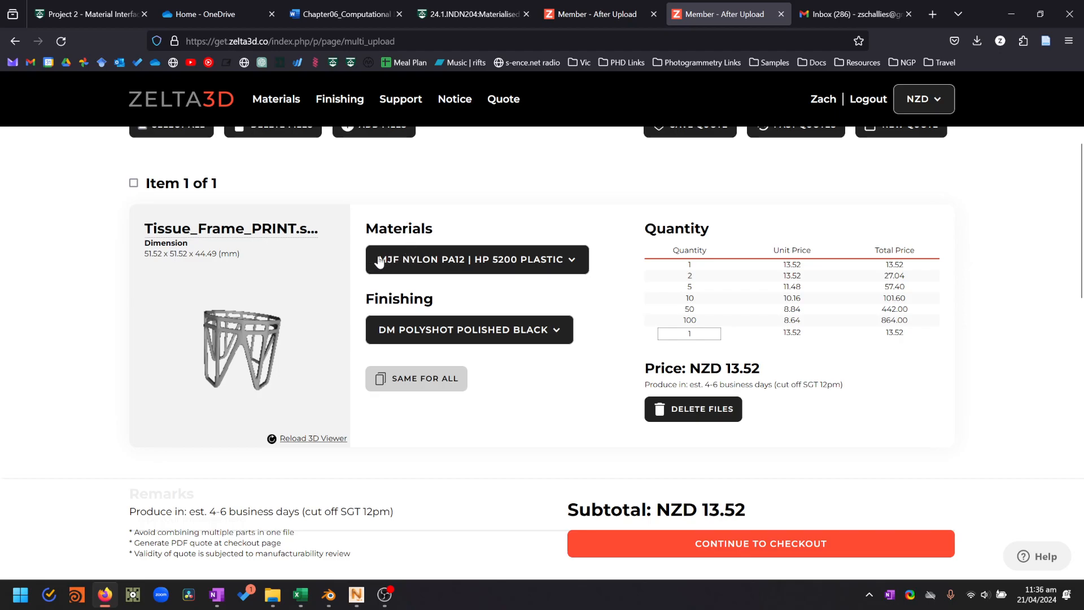
pyautogui.click(507, 263)
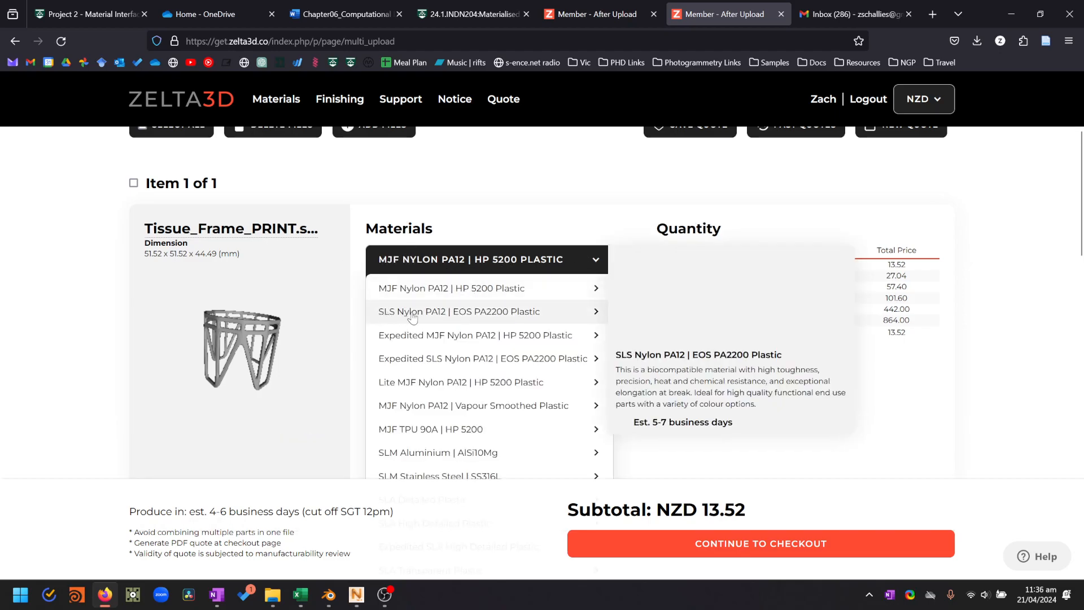
pyautogui.click(491, 314)
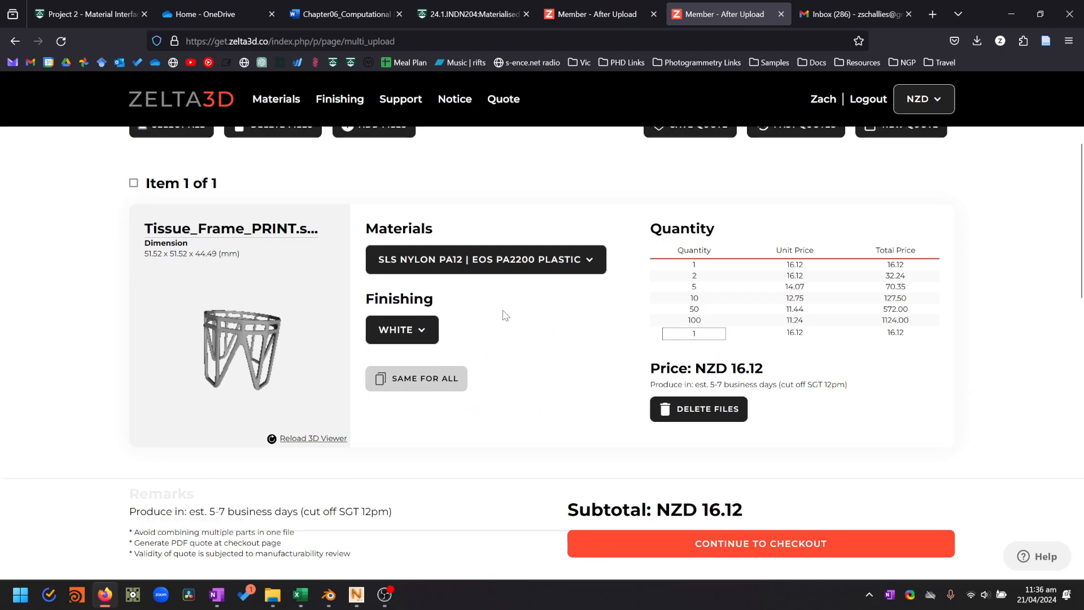
pyautogui.click(472, 269)
pyautogui.click(416, 312)
# - Choose the White finishing for the tissue frame and review the quote item
pyautogui.scroll(-1, 520, 307)
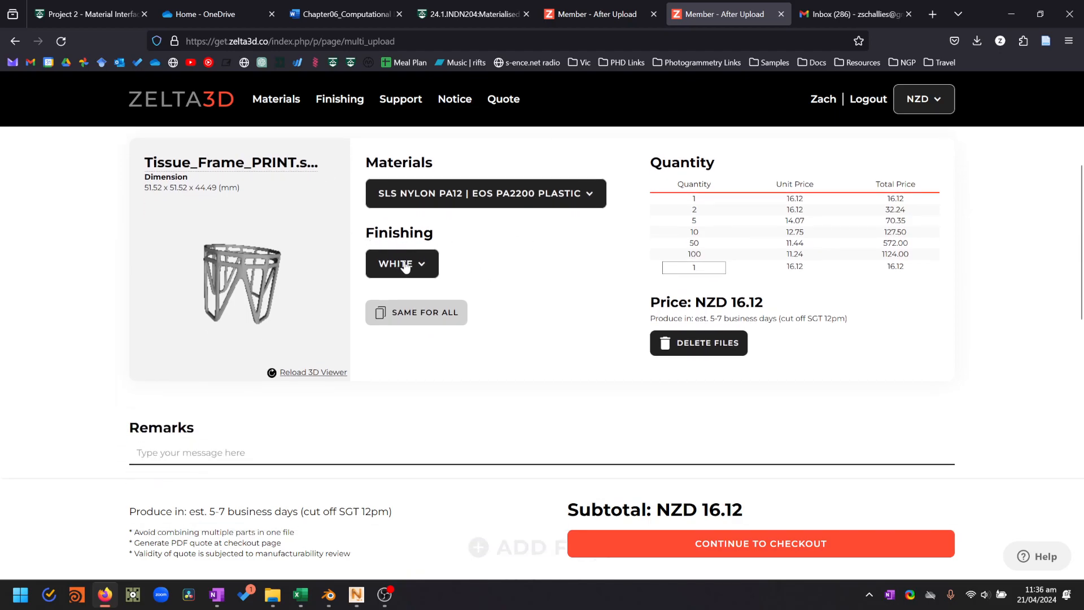
pyautogui.click(427, 267)
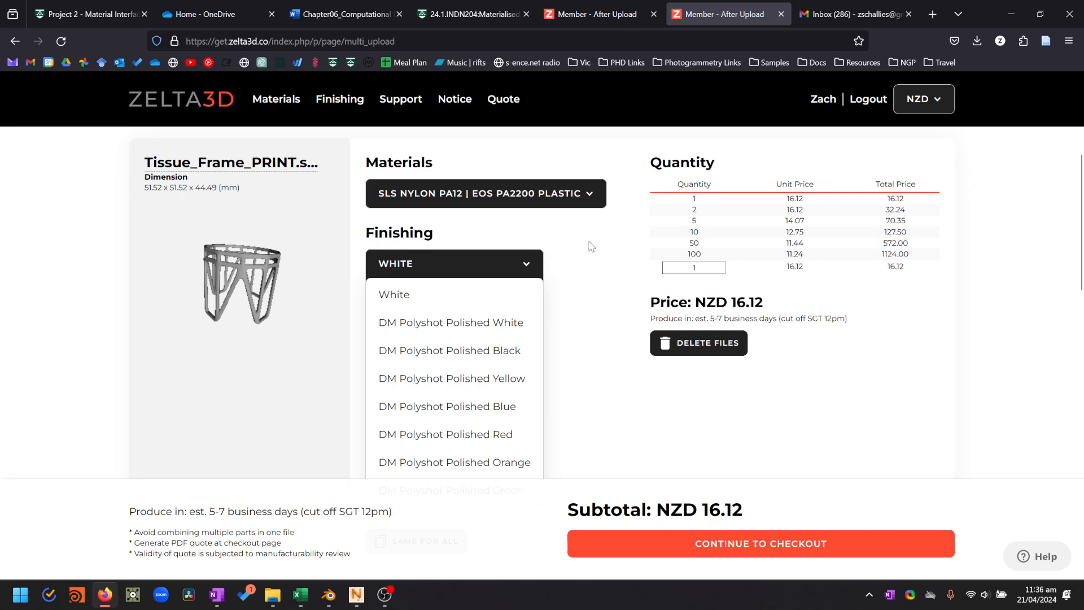
pyautogui.click(418, 294)
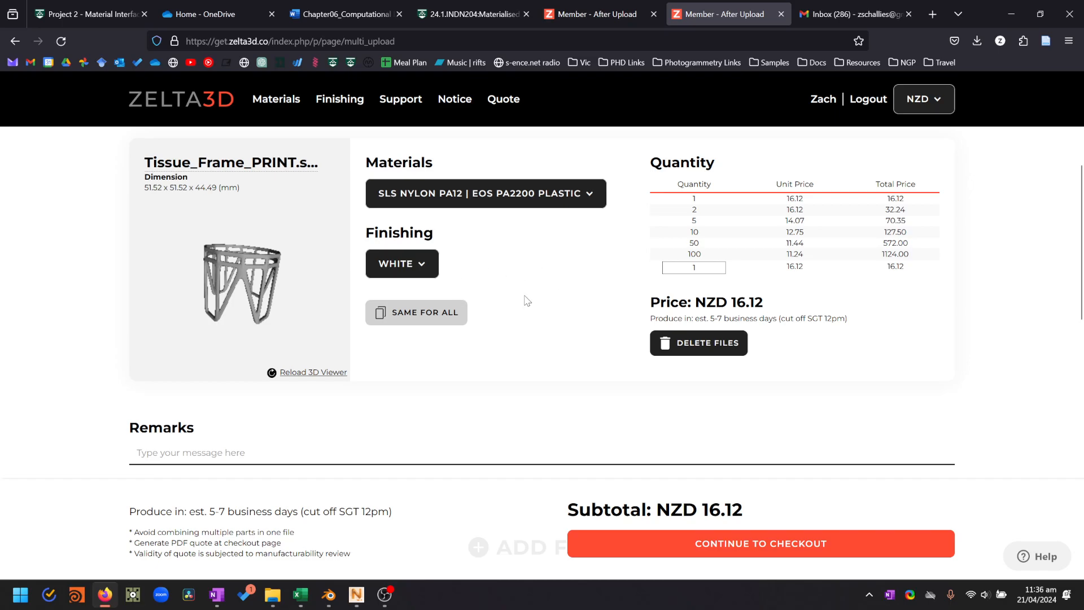
pyautogui.scroll(-1, 530, 303)
pyautogui.scroll(2, 537, 317)
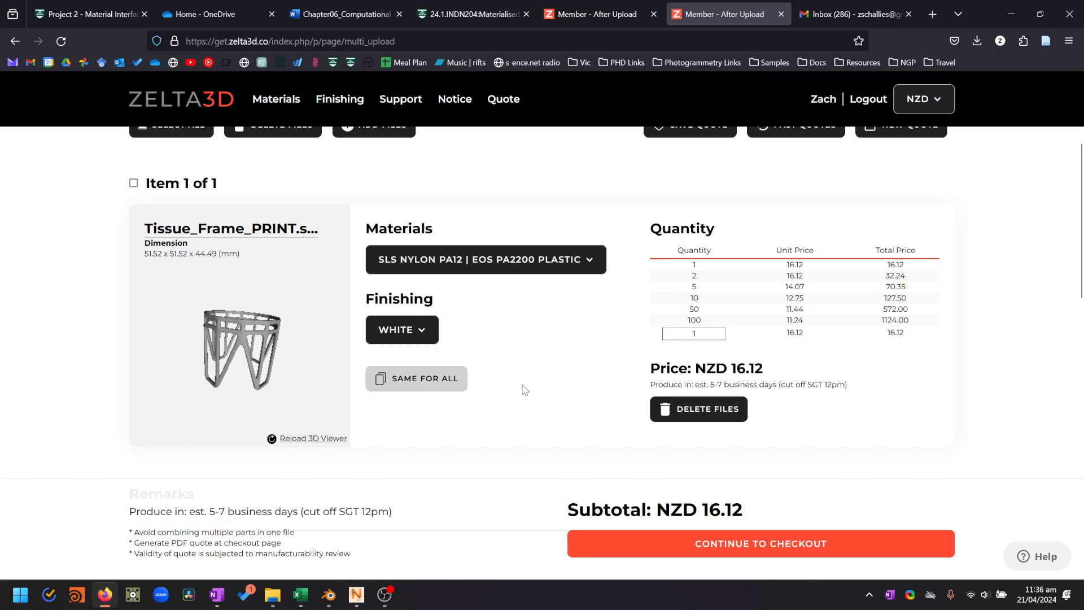
# - Examine the tissue frame's quoted price, quantity table and subtotal, and inspect its 3D preview from several angles
pyautogui.scroll(-1, 525, 388)
pyautogui.scroll(-2, 551, 325)
pyautogui.scroll(3, 552, 325)
pyautogui.moveTo(732, 368); pyautogui.dragTo(769, 370)
pyautogui.click(790, 376)
pyautogui.click(780, 373)
pyautogui.moveTo(251, 332); pyautogui.dragTo(208, 331)
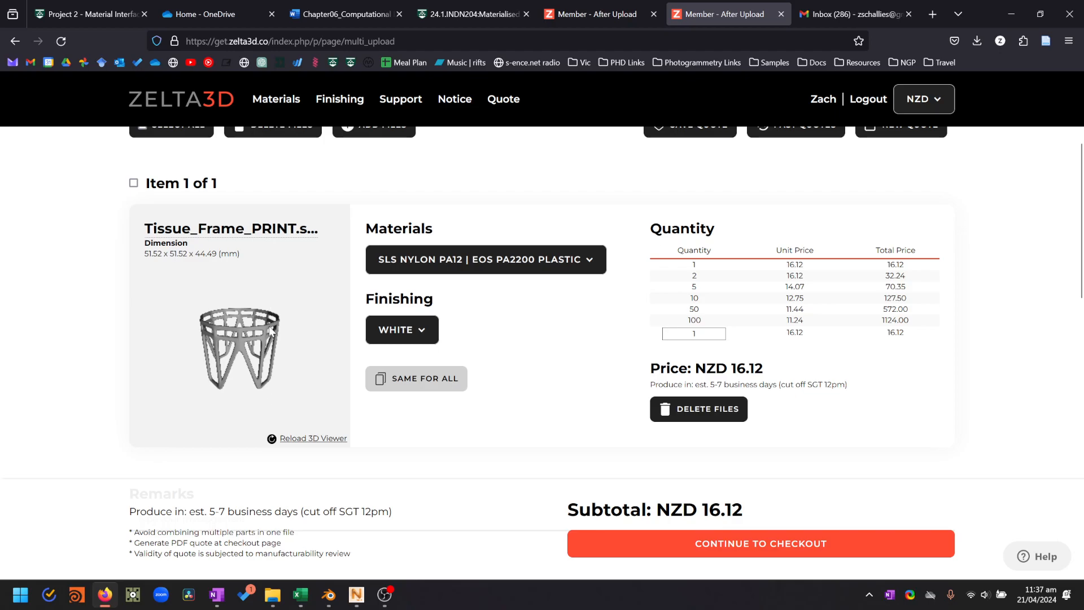
pyautogui.moveTo(249, 358); pyautogui.dragTo(266, 330)
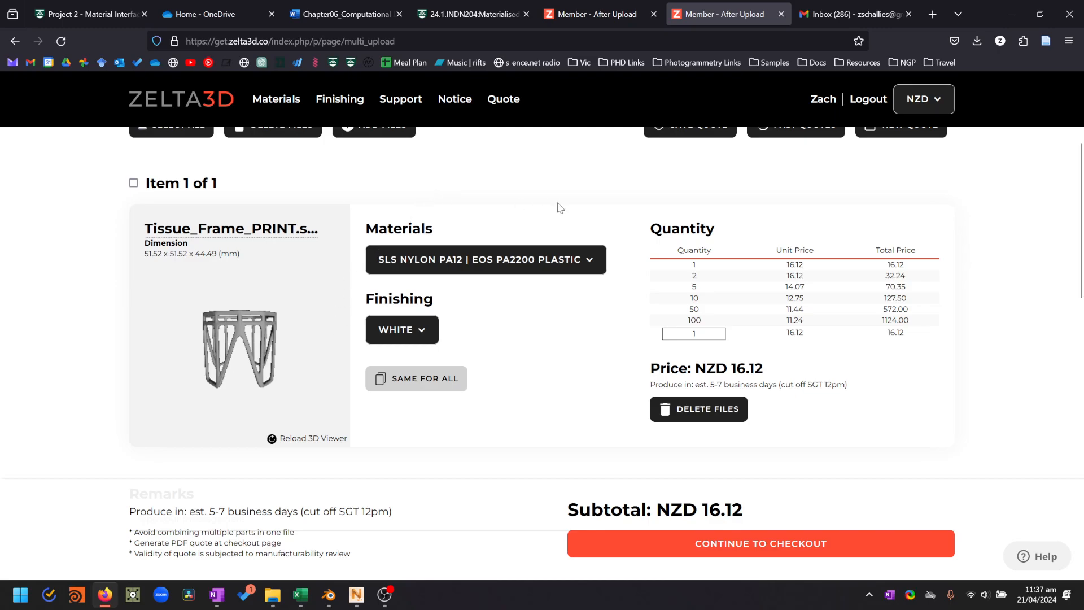
pyautogui.scroll(2, 317, 273)
pyautogui.scroll(-1, 446, 249)
pyautogui.scroll(-1, 497, 232)
pyautogui.scroll(2, 528, 230)
pyautogui.scroll(-1, 528, 229)
pyautogui.scroll(1, 528, 231)
pyautogui.scroll(-1, 529, 231)
# - Switch to File Explorer, check the file size of Tissue_Frame_PRINT.stl in the Test STLs folder, and return to Netfabb
pyautogui.moveTo(389, 597)
pyautogui.click(357, 594)
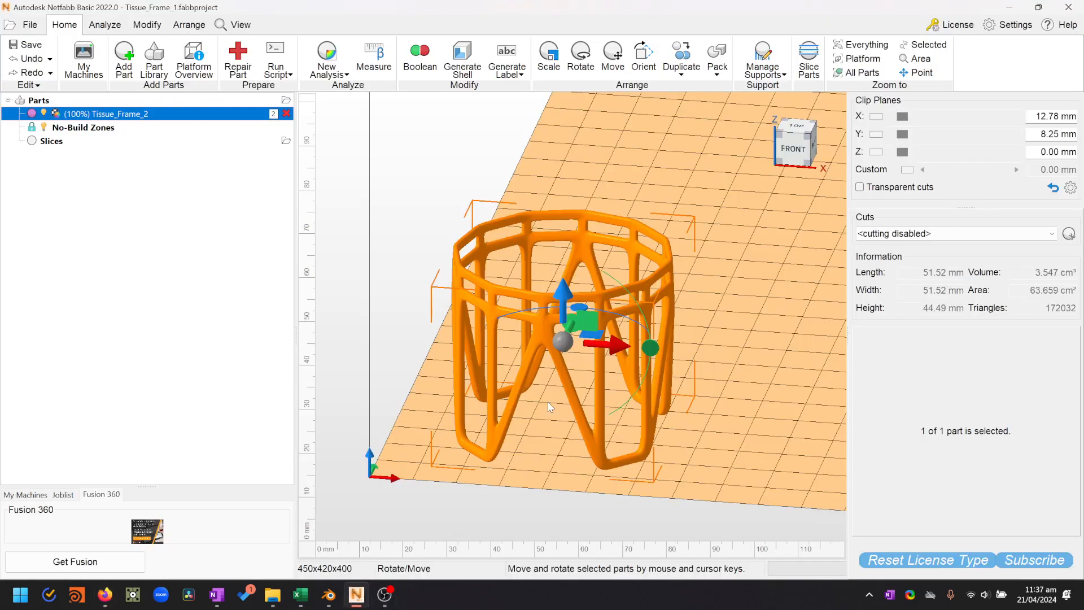
pyautogui.click(273, 595)
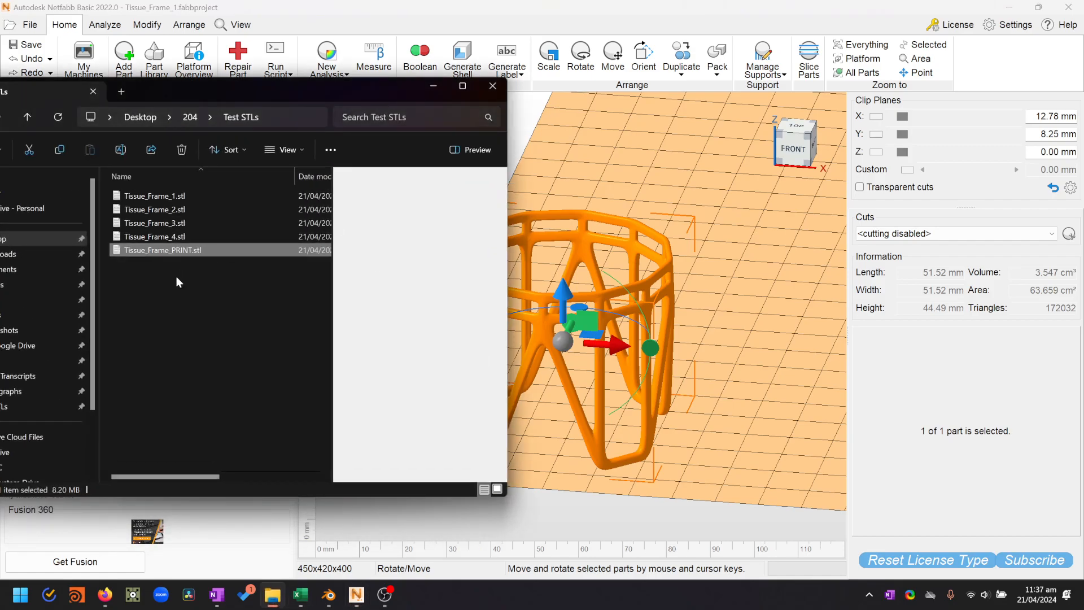
pyautogui.moveTo(507, 302); pyautogui.dragTo(768, 298)
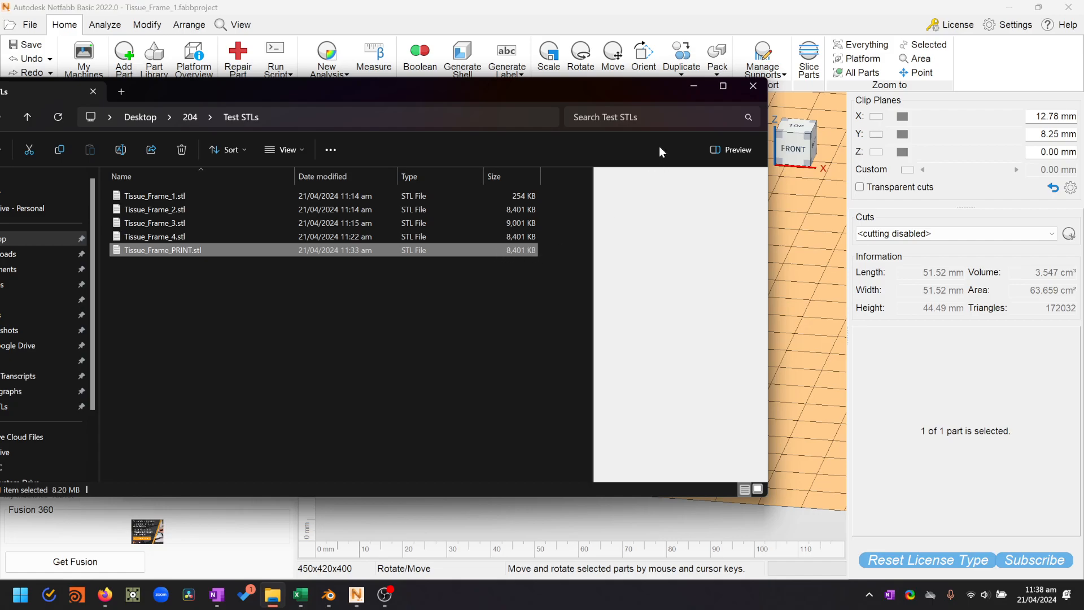
pyautogui.click(700, 86)
# - Select the tissue frame part and open it in mesh manipulation
pyautogui.click(633, 298)
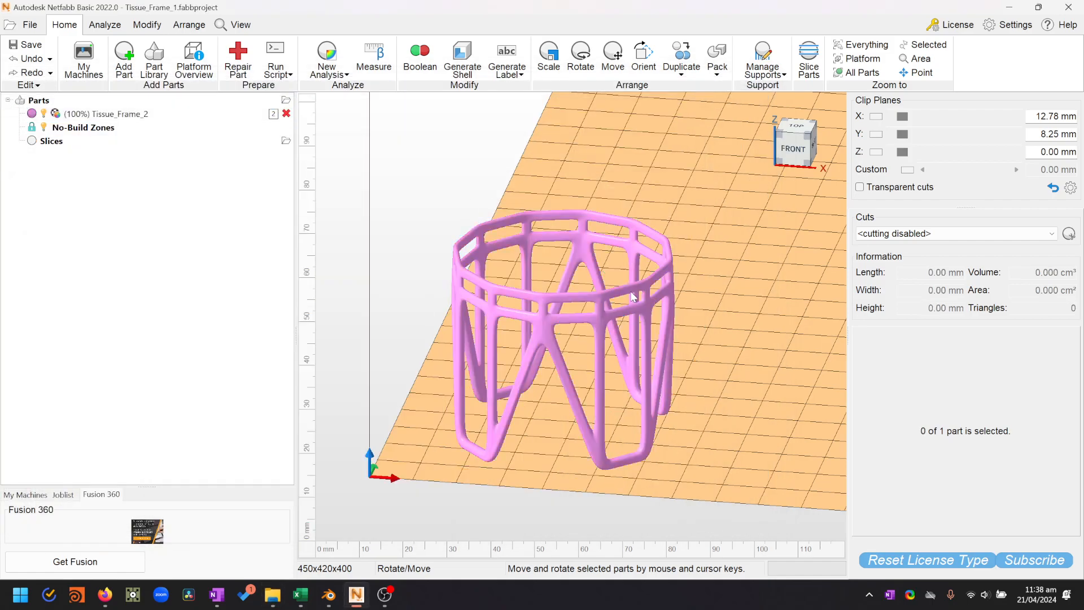
pyautogui.click(640, 293)
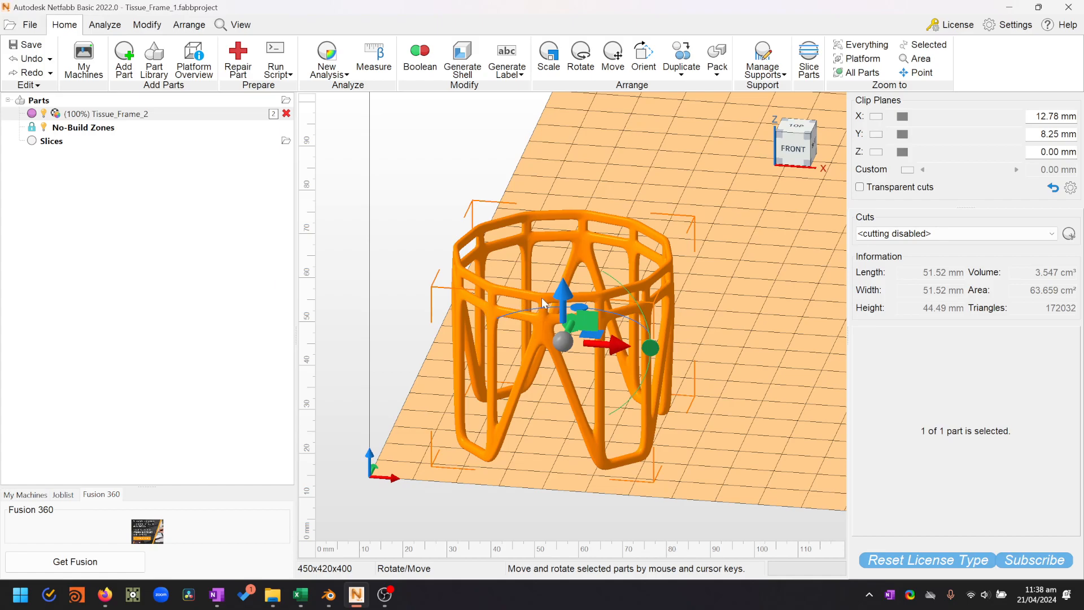
pyautogui.rightClick(173, 115)
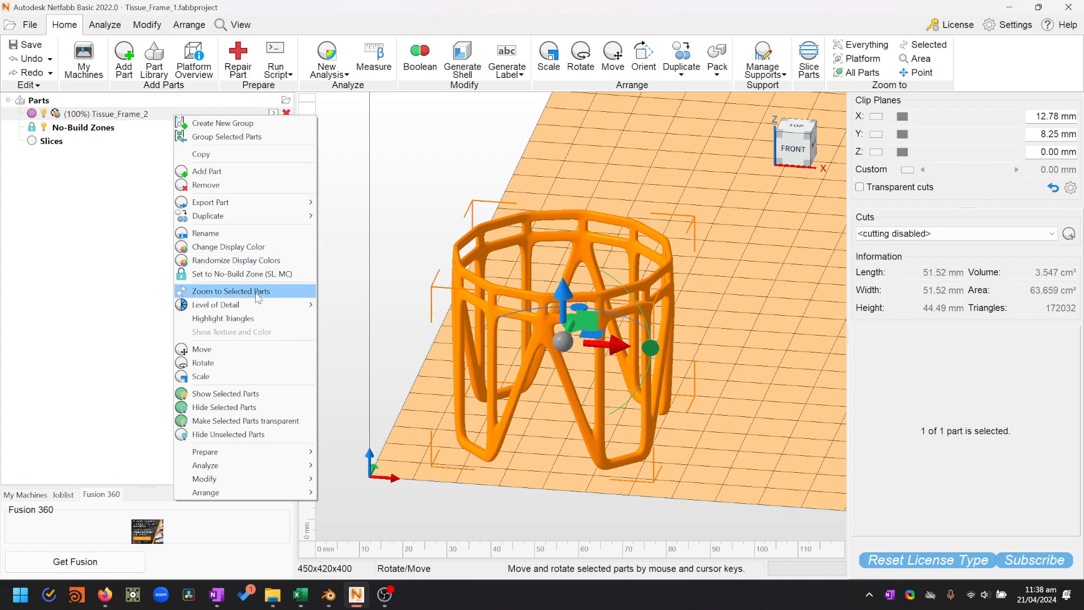
pyautogui.moveTo(266, 308)
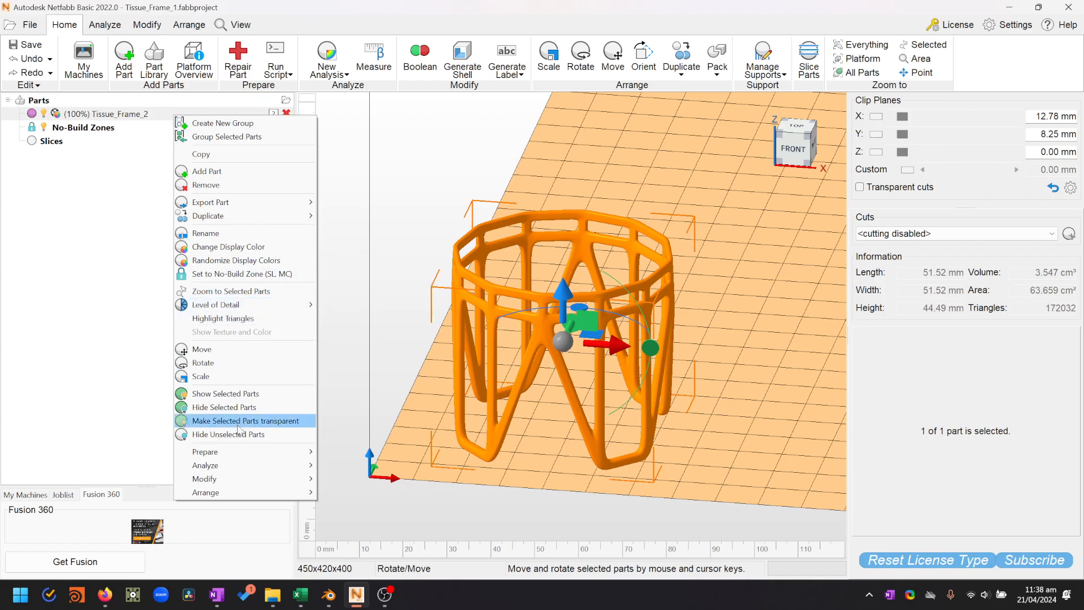
pyautogui.moveTo(230, 492)
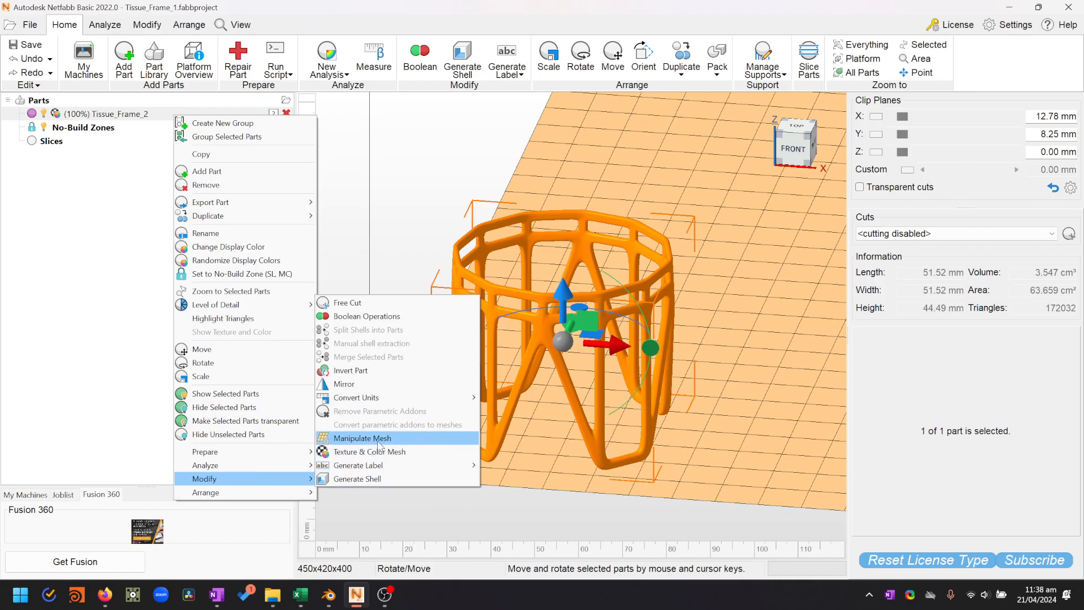
pyautogui.moveTo(276, 467)
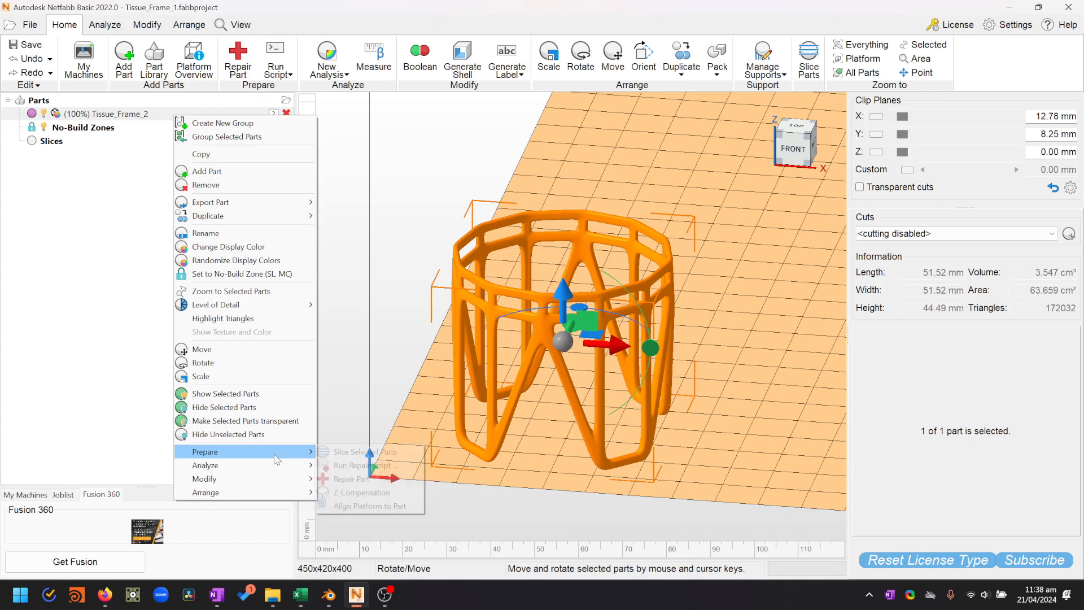
pyautogui.moveTo(285, 454)
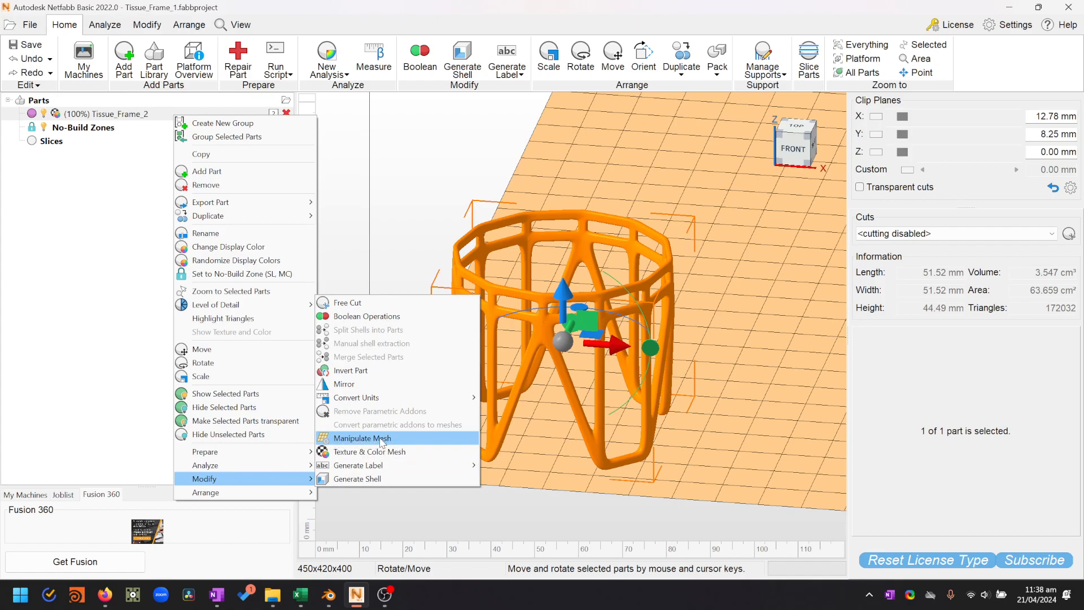
pyautogui.click(124, 29)
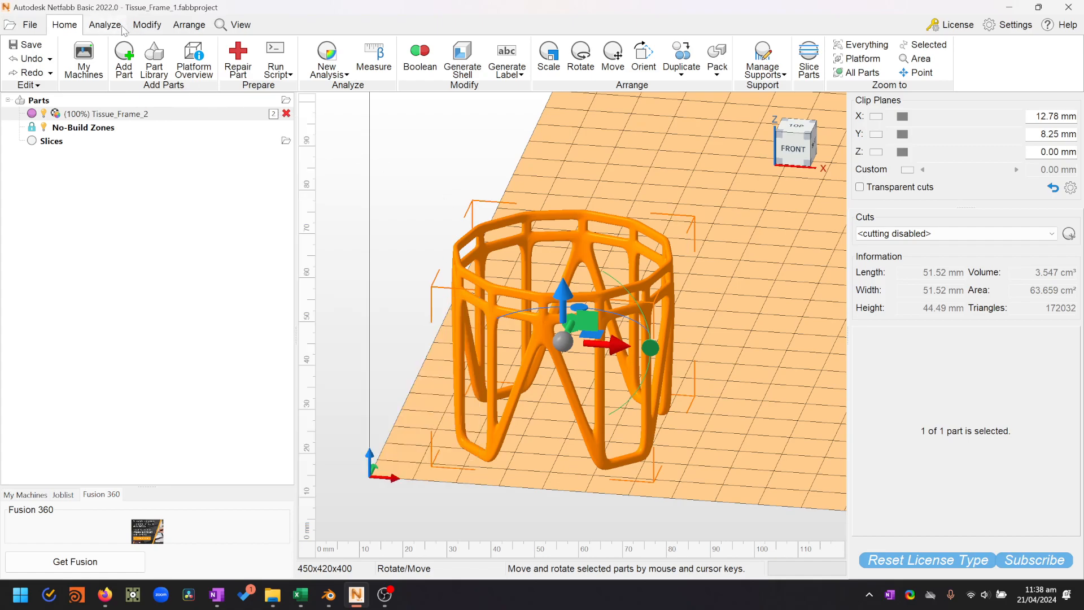
pyautogui.click(188, 30)
pyautogui.click(155, 29)
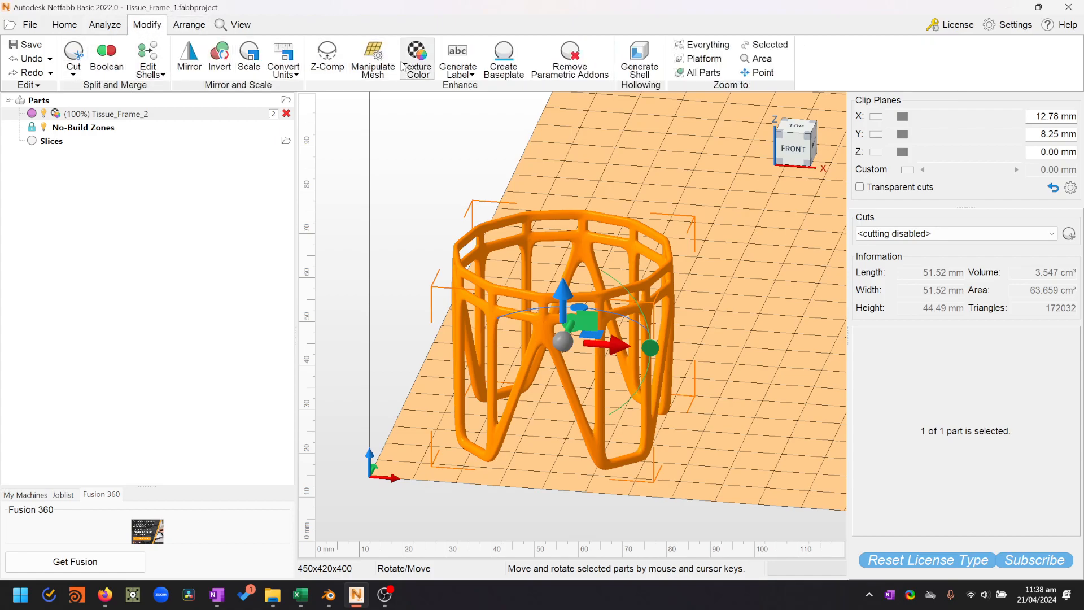
pyautogui.click(362, 66)
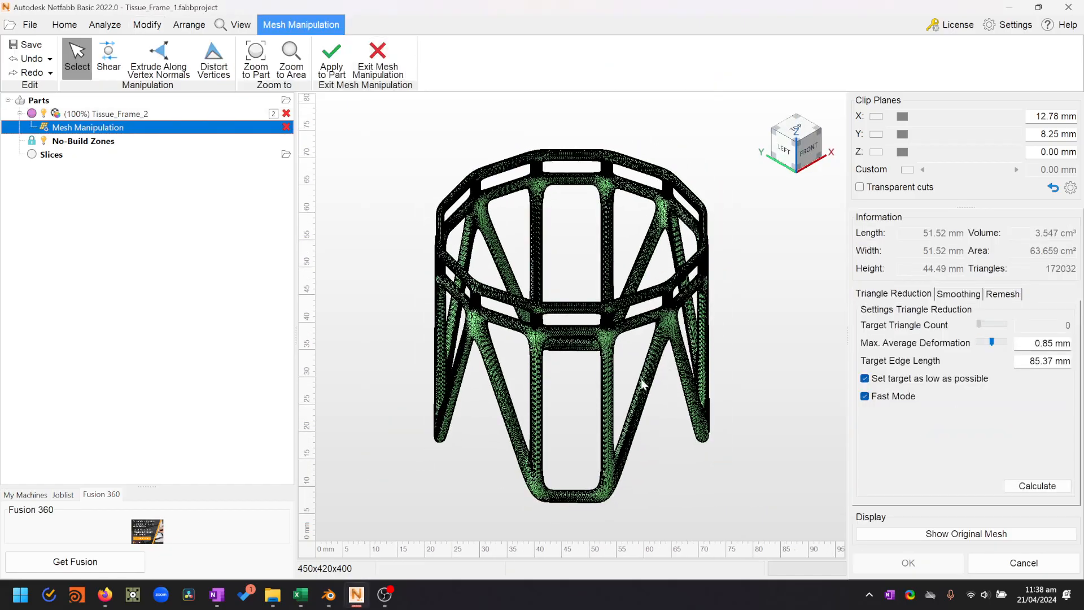
# - Examine the triangle density of the tissue frame's mesh up close and look through the remesh and triangle reduction settings
pyautogui.scroll(5, 577, 309)
pyautogui.scroll(3, 576, 305)
pyautogui.scroll(-3, 427, 253)
pyautogui.scroll(-6, 427, 254)
pyautogui.scroll(3, 427, 253)
pyautogui.moveTo(479, 233); pyautogui.dragTo(479, 236, button='right')
pyautogui.moveTo(507, 227); pyautogui.dragTo(583, 267, button='middle')
pyautogui.scroll(-1, 584, 267)
pyautogui.moveTo(583, 267); pyautogui.dragTo(617, 263, button='right')
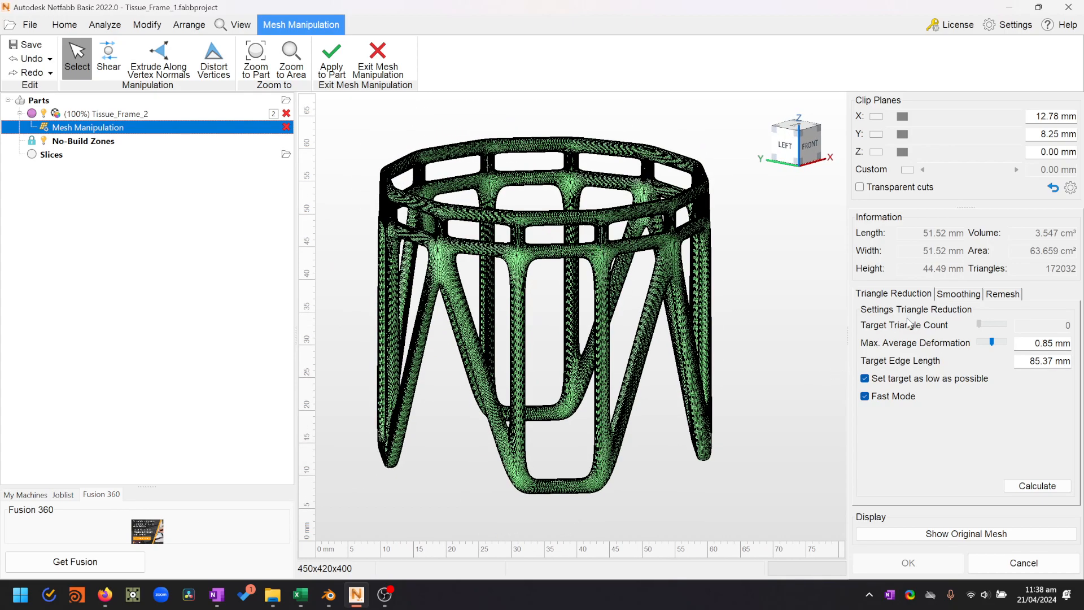
pyautogui.click(1003, 294)
pyautogui.click(872, 295)
pyautogui.scroll(3, 636, 317)
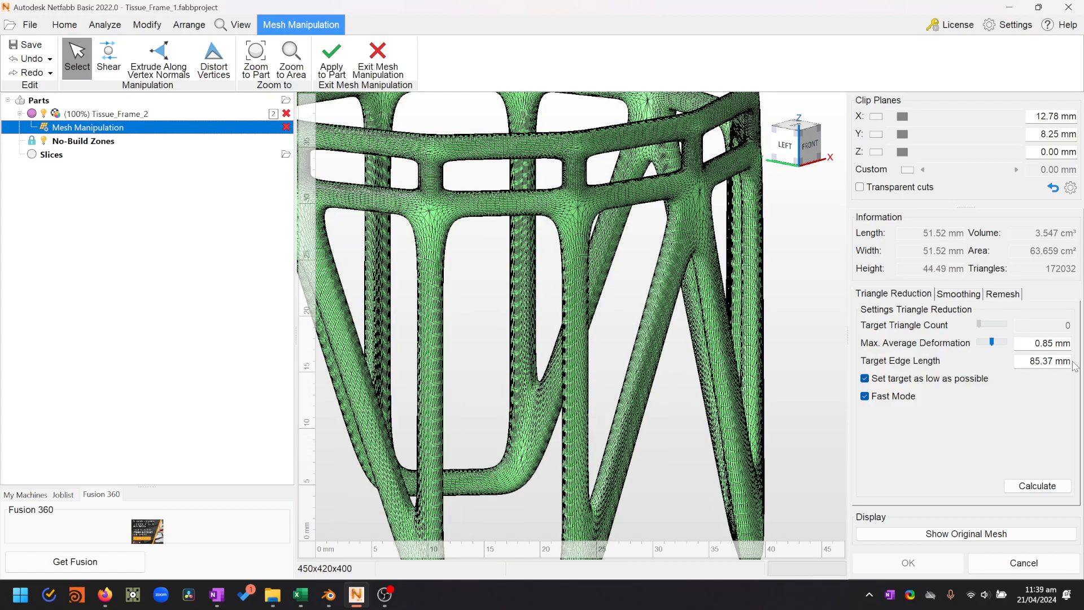
pyautogui.scroll(-4, 624, 323)
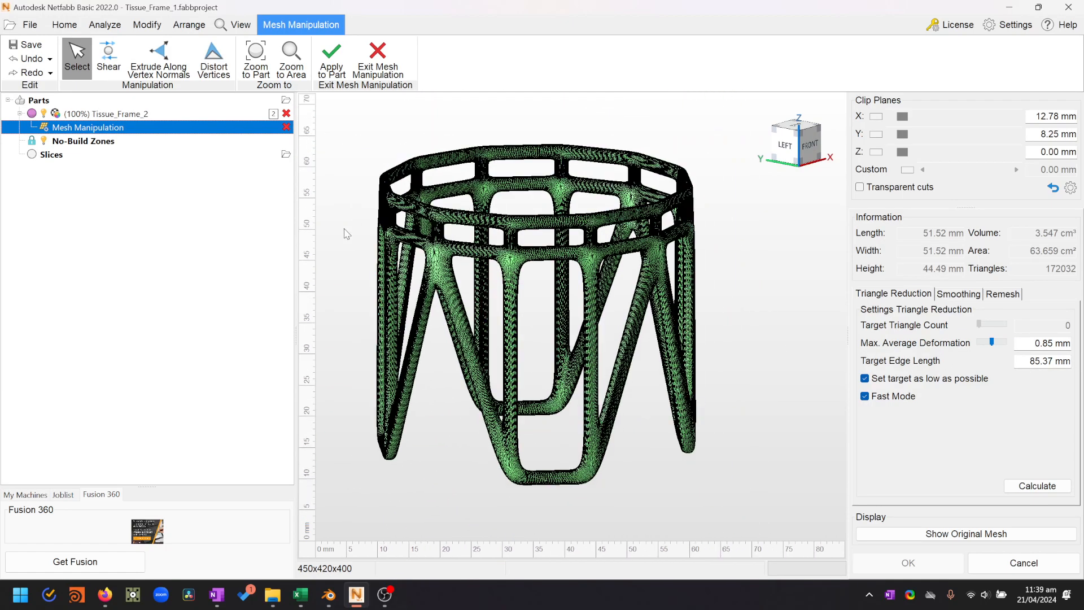
# - Set the triangle reduction's target edge length to 1 mm and calculate the reduced mesh
pyautogui.moveTo(1028, 364); pyautogui.dragTo(1083, 362)
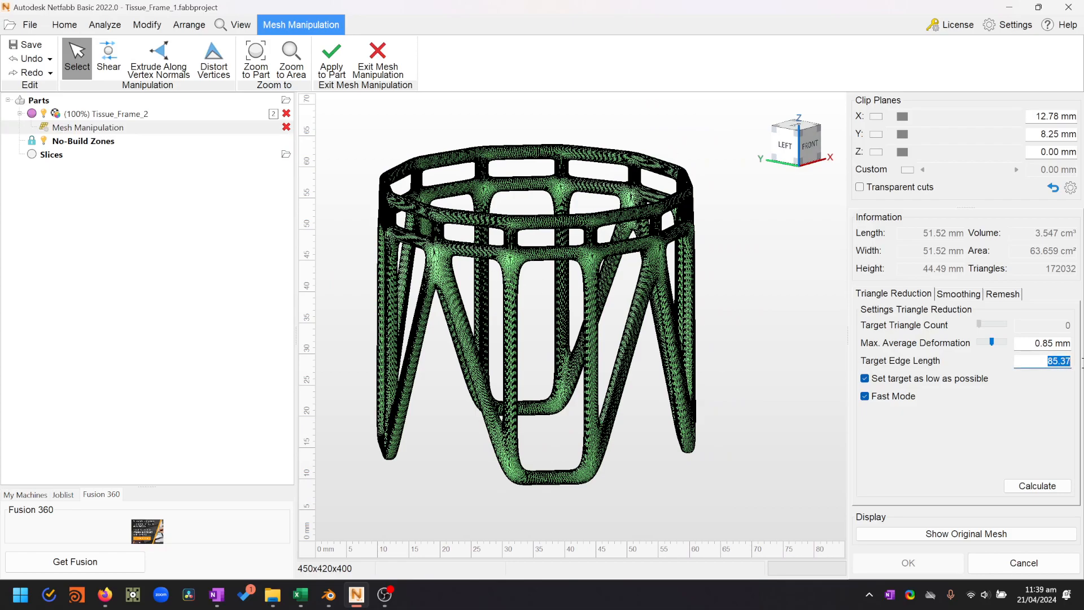
pyautogui.write('1')
pyautogui.press('Return')
pyautogui.click(1026, 484)
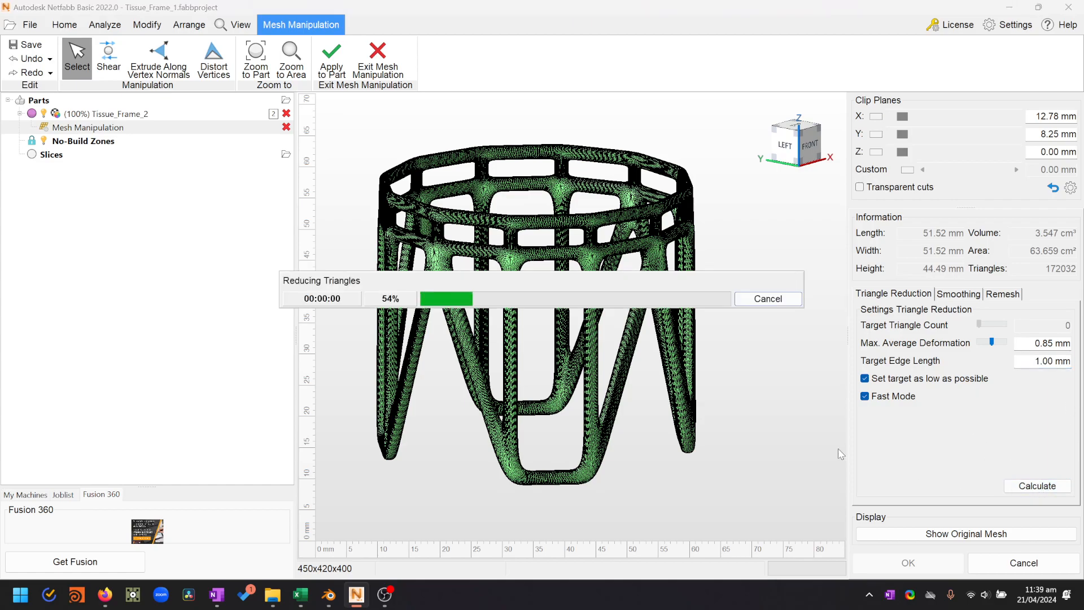
# - Examine the reduced triangle mesh on the rings and legs of the tissue frame from several angles
pyautogui.scroll(3, 570, 305)
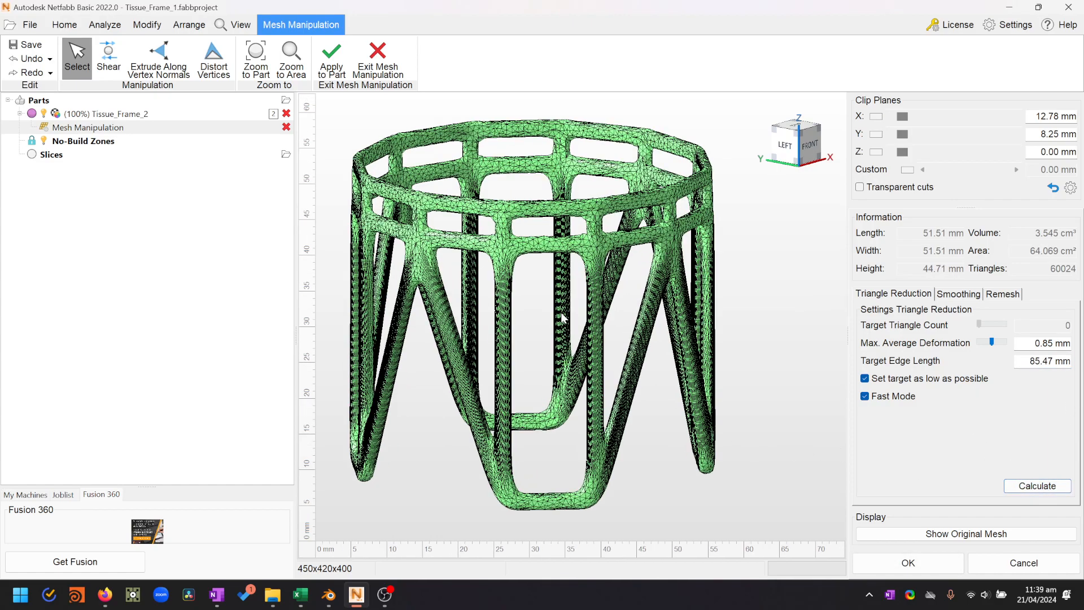
pyautogui.moveTo(577, 298); pyautogui.dragTo(628, 325, button='middle')
pyautogui.moveTo(525, 294)
pyautogui.mouseDown(button='right')
pyautogui.moveTo(565, 281)
pyautogui.moveTo(529, 283)
pyautogui.mouseUp(button='right')
pyautogui.scroll(2, 531, 288)
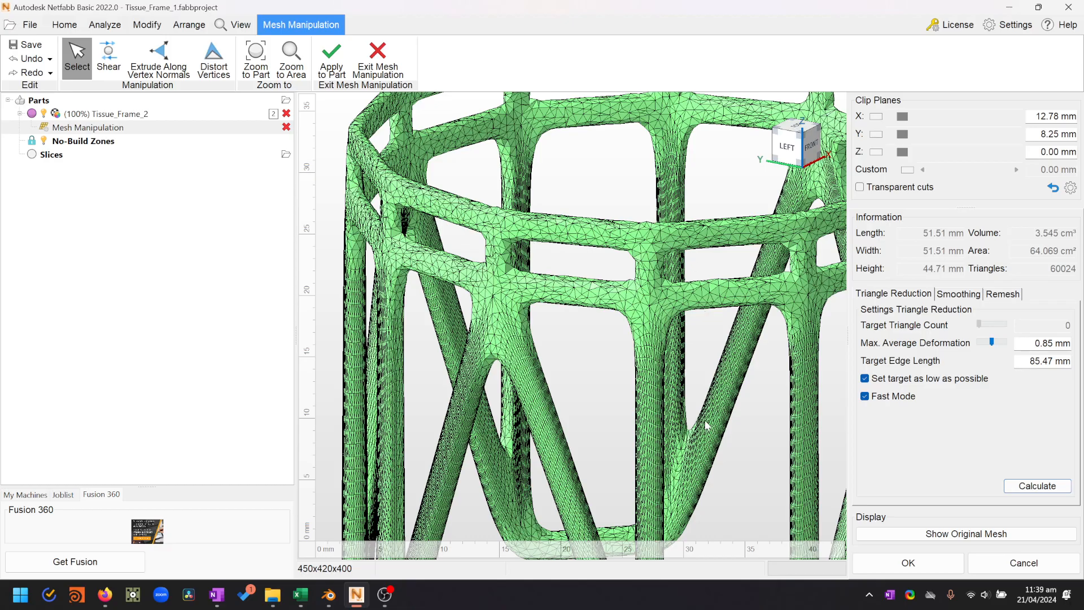
pyautogui.scroll(-3, 718, 391)
pyautogui.moveTo(717, 390); pyautogui.dragTo(685, 353, button='right')
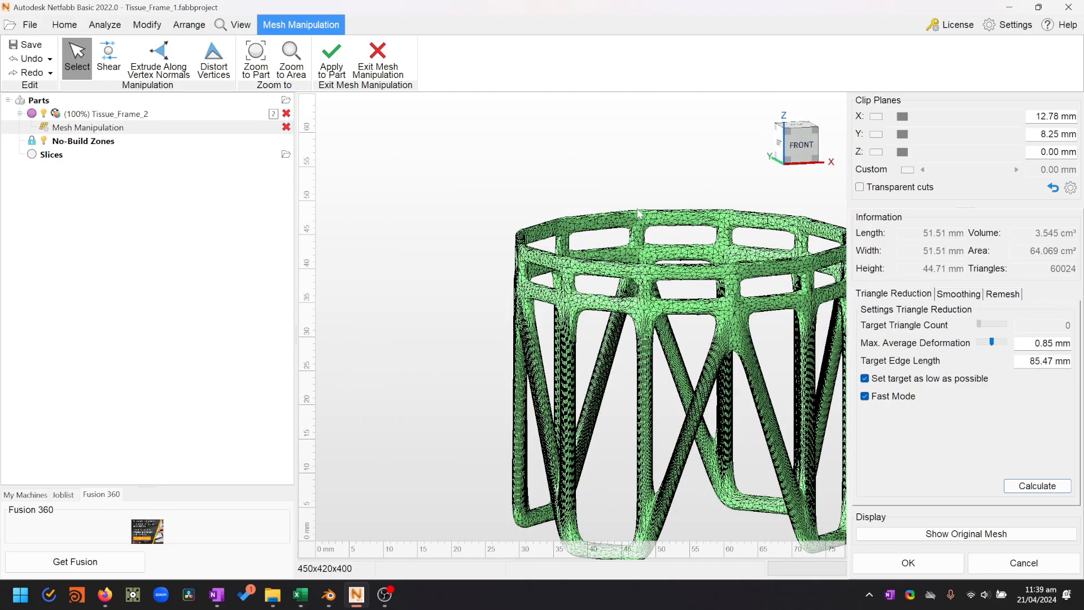
pyautogui.moveTo(663, 276); pyautogui.dragTo(737, 287, button='right')
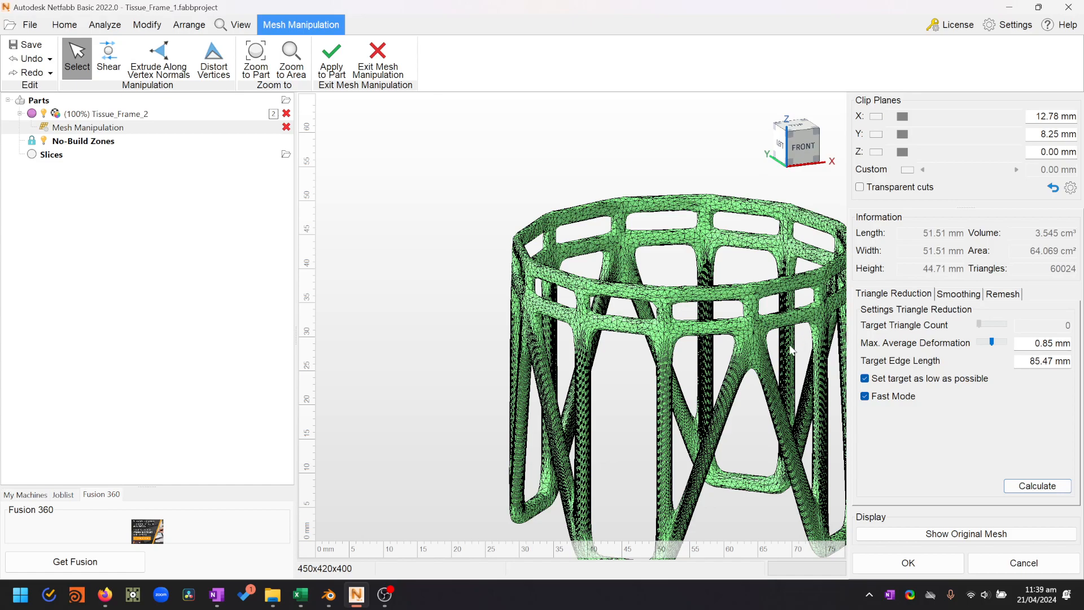
pyautogui.moveTo(791, 350); pyautogui.dragTo(775, 357, button='right')
pyautogui.moveTo(775, 358); pyautogui.dragTo(670, 294, button='middle')
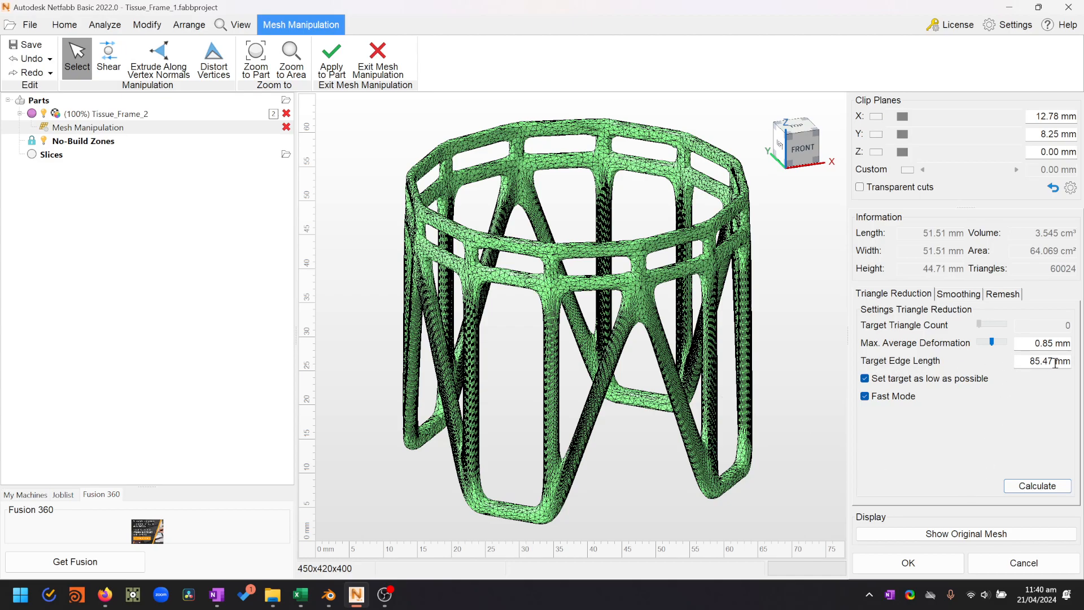
# - Try recalculating the triangle reduction with a 0.5 mm target edge length, and cancel the mesh manipulation
pyautogui.moveTo(1028, 362); pyautogui.dragTo(1075, 366)
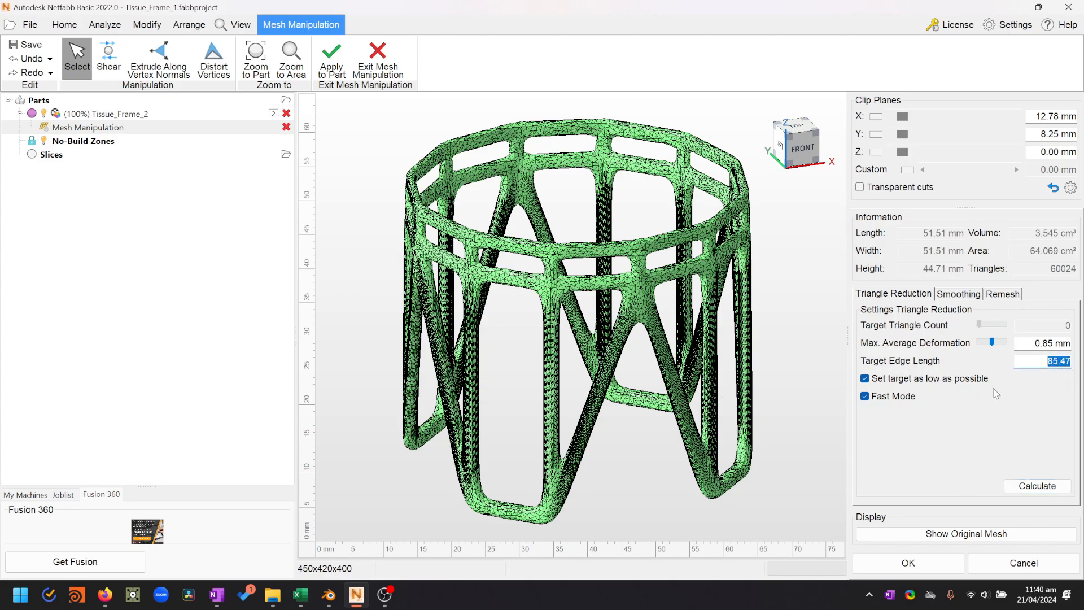
pyautogui.write('0.5')
pyautogui.press('Return')
pyautogui.click(1037, 487)
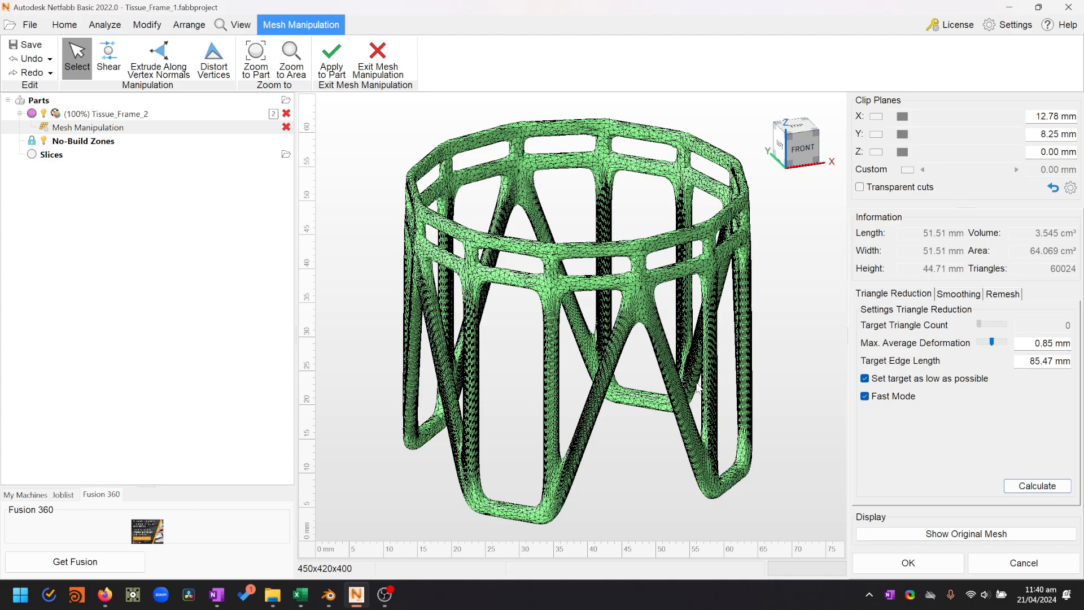
pyautogui.scroll(2, 648, 285)
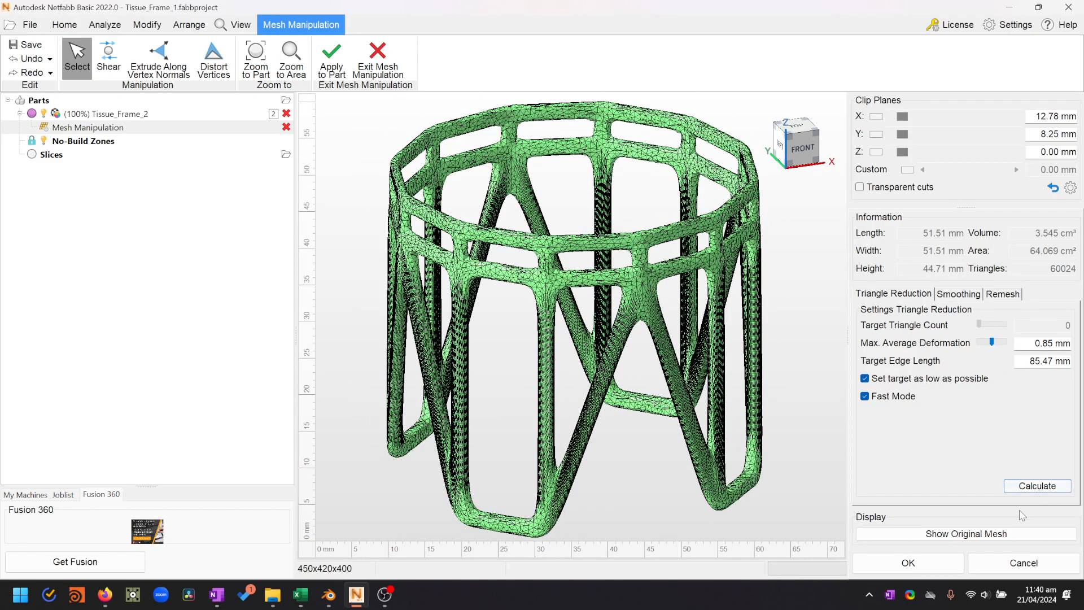
pyautogui.click(1002, 541)
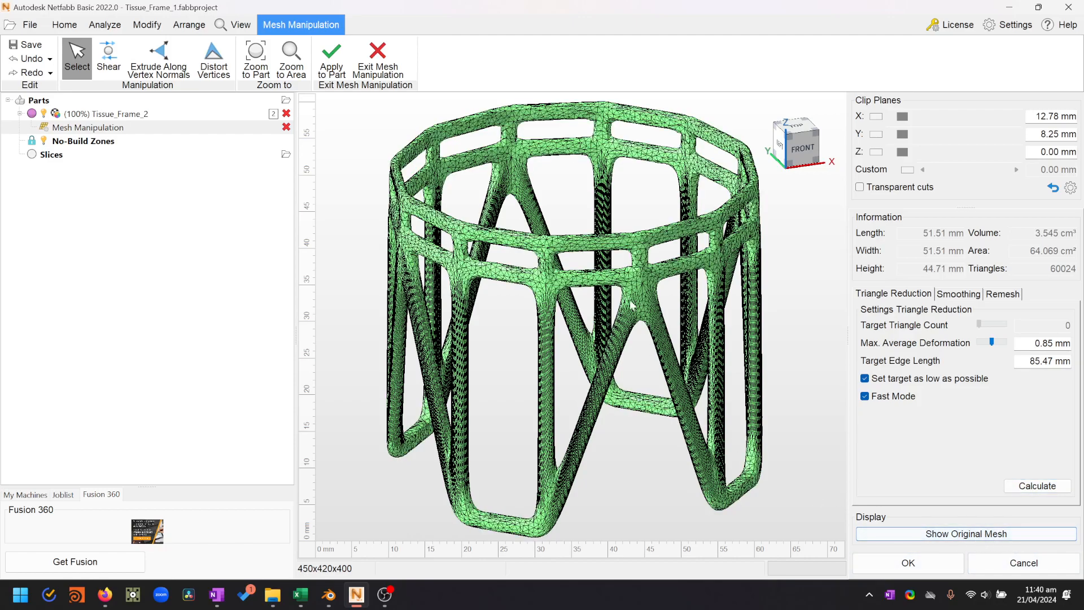
pyautogui.click(1019, 563)
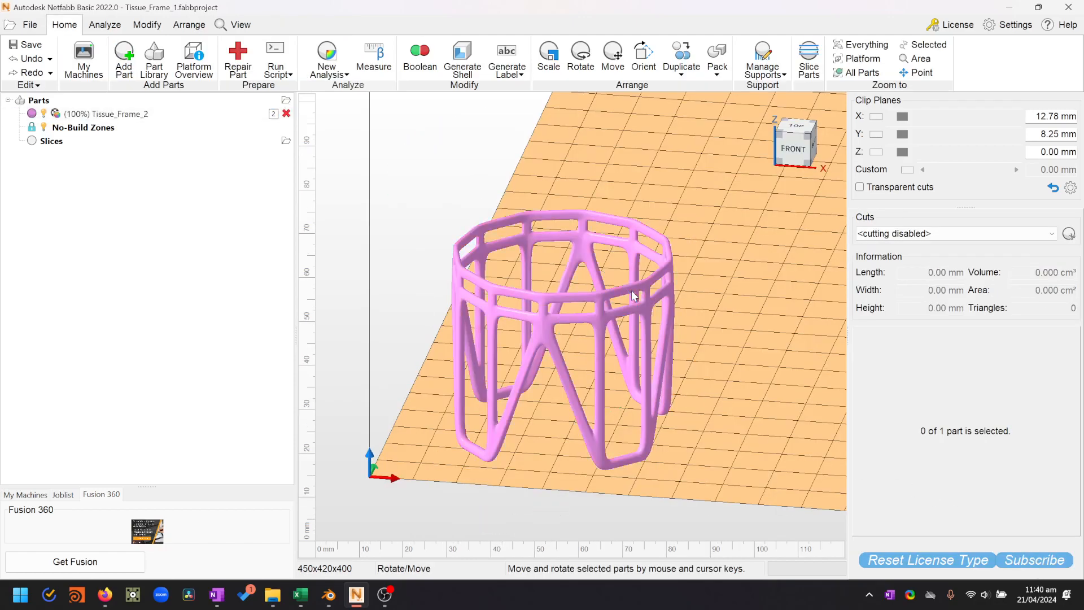
# - Reopen mesh manipulation on the tissue frame and calculate a triangle reduction with a target edge length of 0.5 mm
pyautogui.click(107, 25)
pyautogui.click(148, 25)
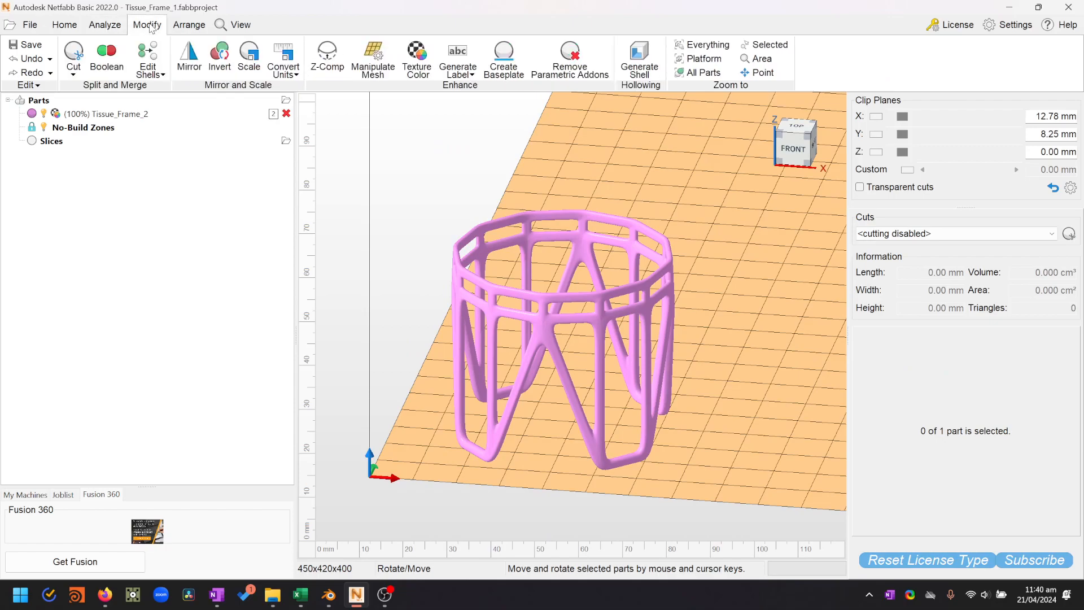
pyautogui.click(357, 61)
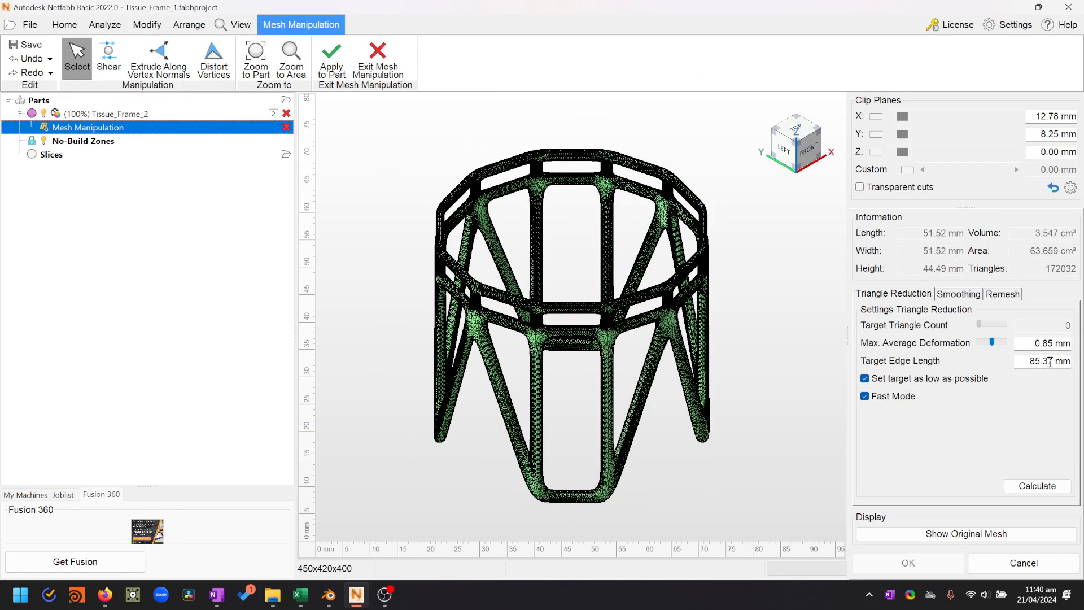
pyautogui.click(1031, 360)
pyautogui.write('0')
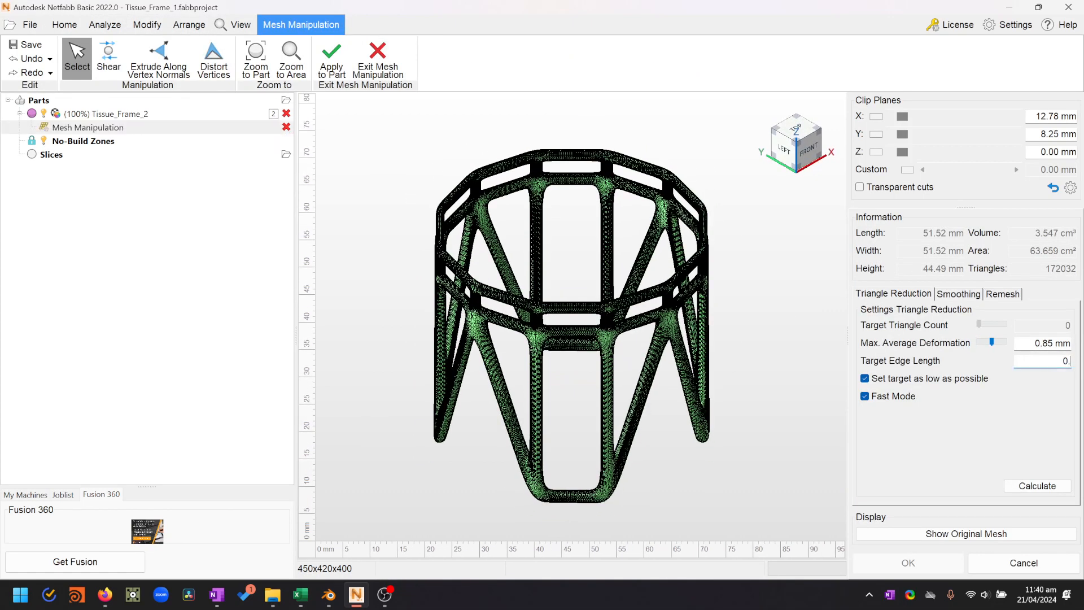
pyautogui.write('.5')
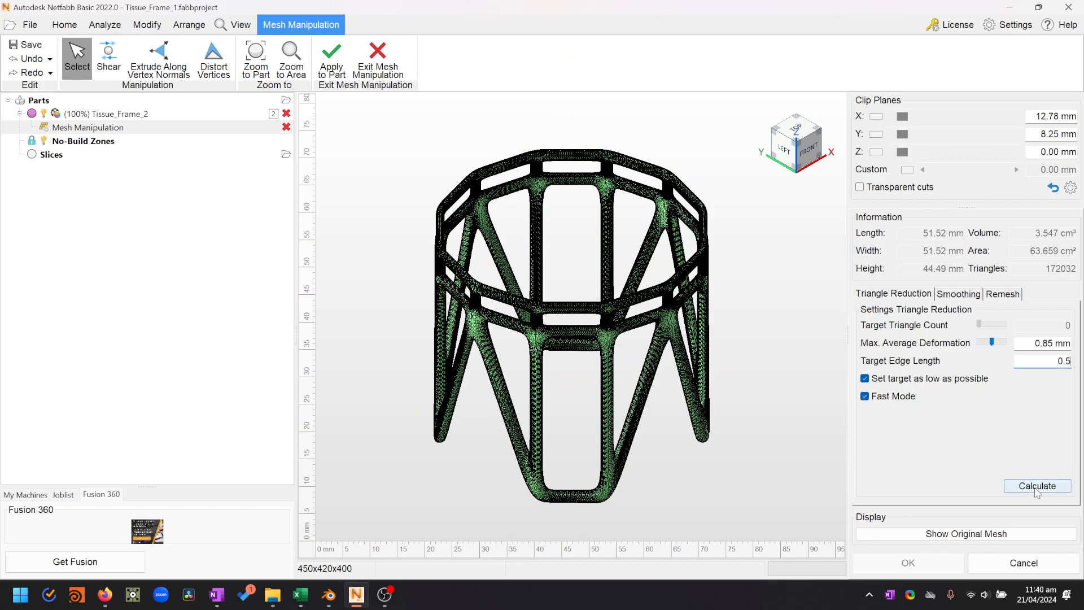
pyautogui.click(1037, 486)
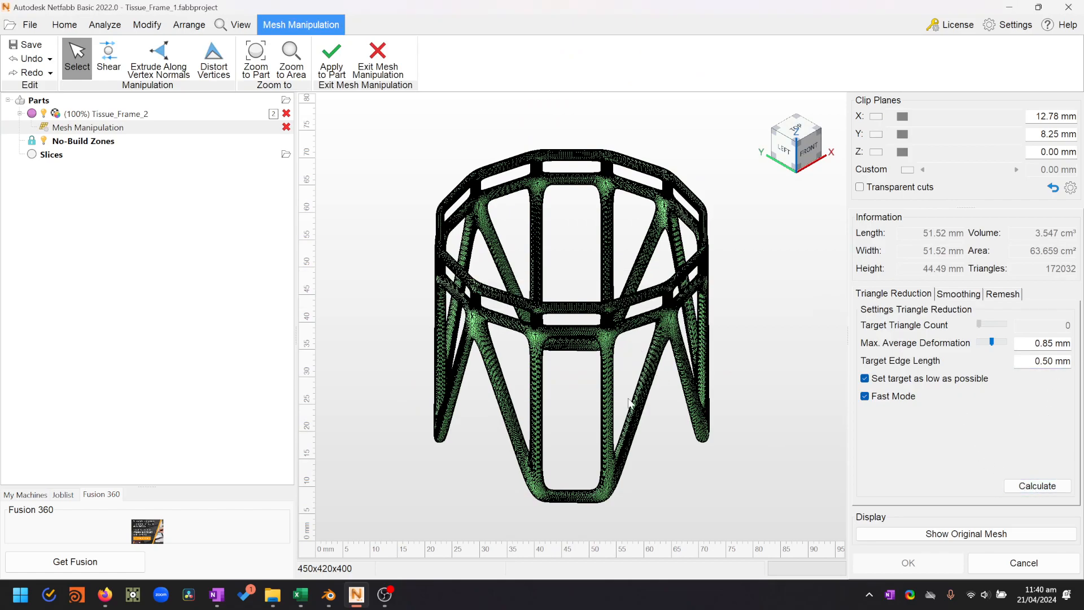
# - Examine the mesh density of the tissue frame's rings, struts and legs after the 0.5 mm triangle reduction
pyautogui.moveTo(648, 414); pyautogui.dragTo(624, 365, button='right')
pyautogui.scroll(4, 570, 276)
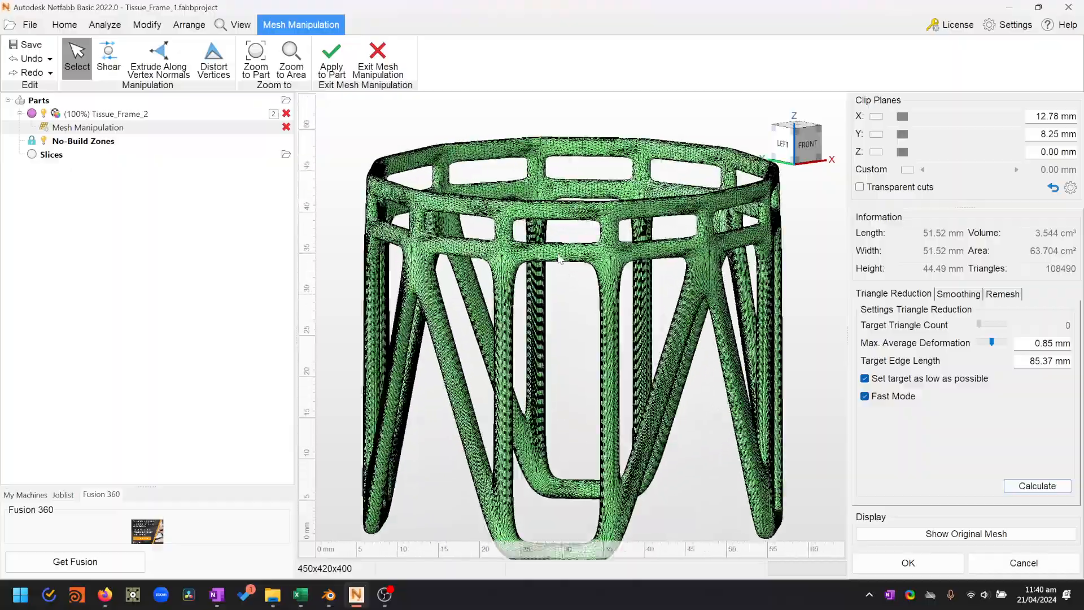
pyautogui.scroll(4, 560, 257)
pyautogui.moveTo(481, 263); pyautogui.dragTo(545, 270, button='right')
pyautogui.scroll(-3, 546, 266)
pyautogui.moveTo(402, 210); pyautogui.dragTo(542, 212, button='right')
pyautogui.moveTo(679, 237); pyautogui.dragTo(637, 239, button='right')
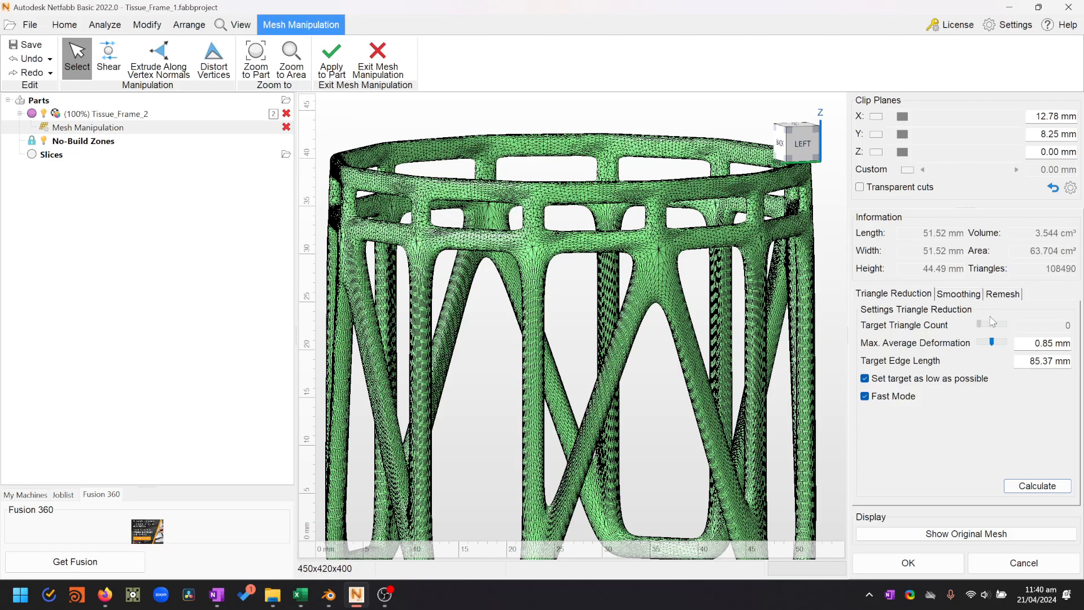
pyautogui.scroll(-5, 641, 265)
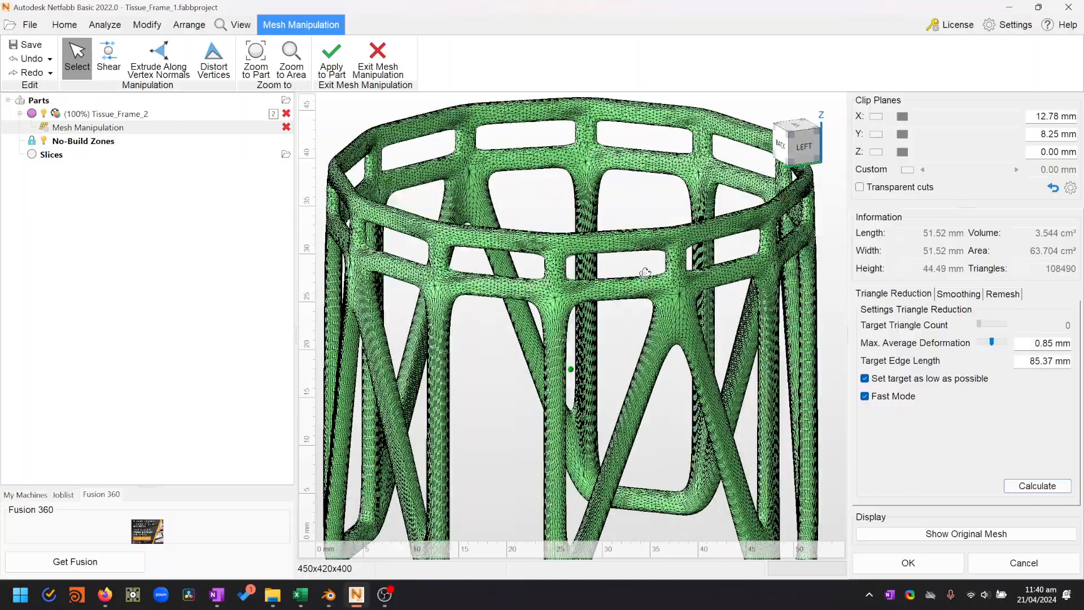
pyautogui.scroll(4, 641, 275)
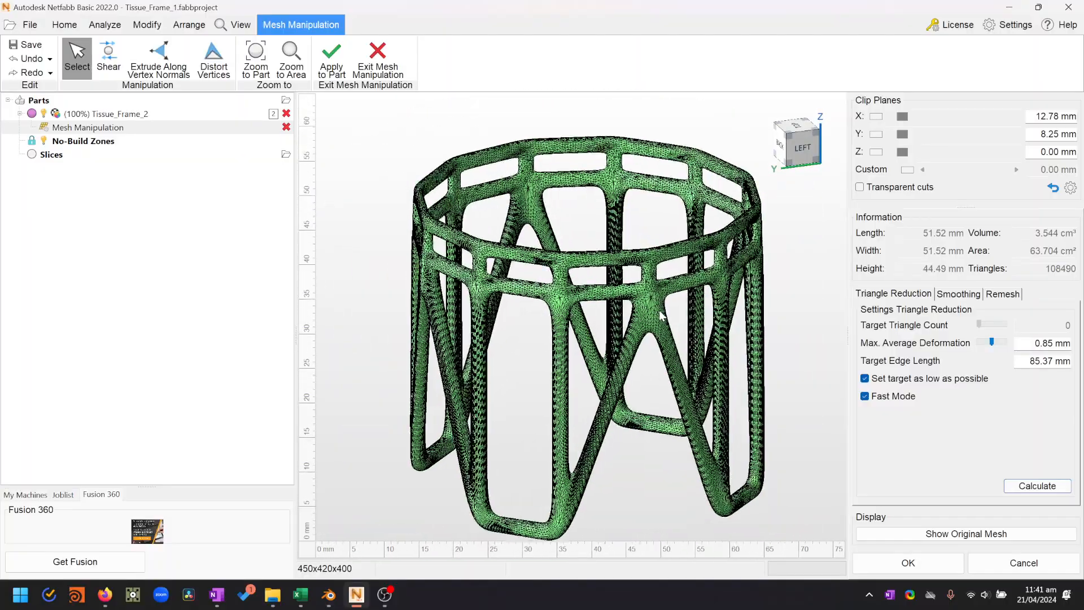
pyautogui.moveTo(655, 337); pyautogui.dragTo(650, 319, button='right')
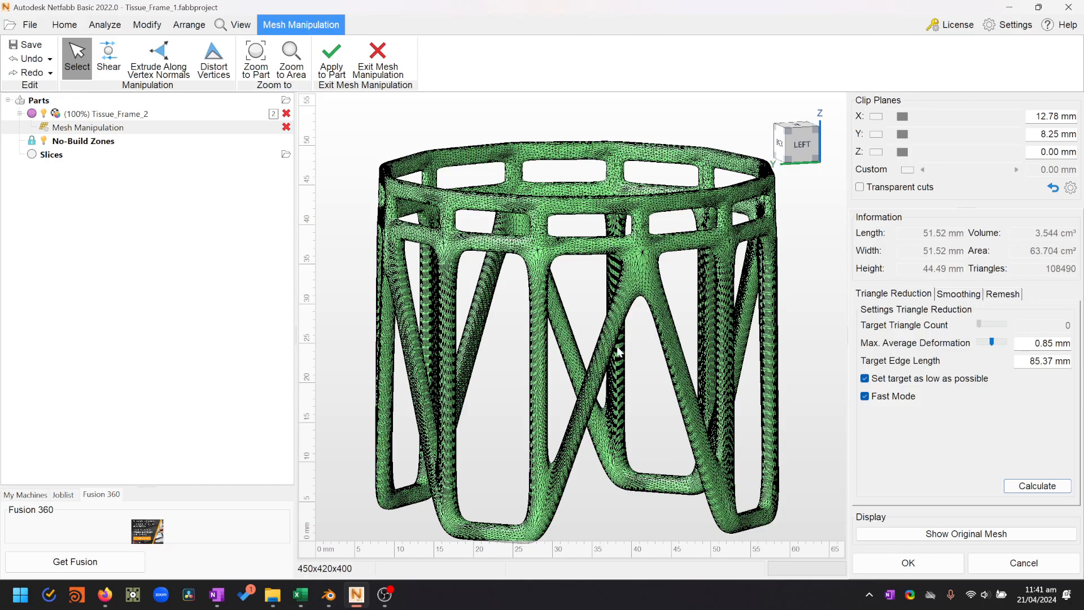
pyautogui.scroll(-4, 618, 350)
pyautogui.moveTo(613, 323); pyautogui.dragTo(602, 328, button='right')
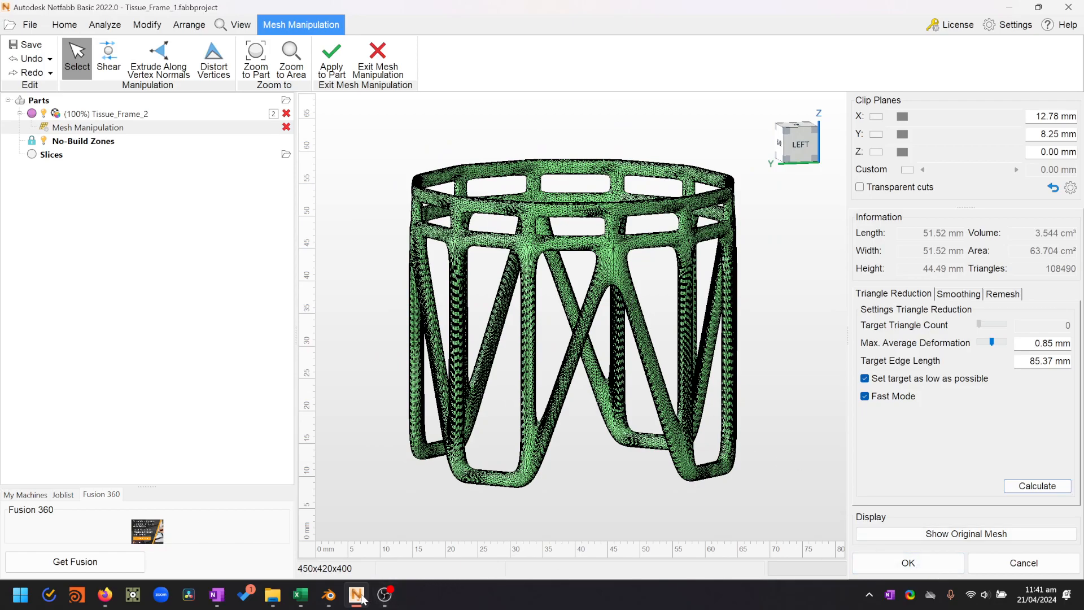
# - Accept the triangle reduction of the tissue frame as a new part and keep the old part
pyautogui.moveTo(363, 600)
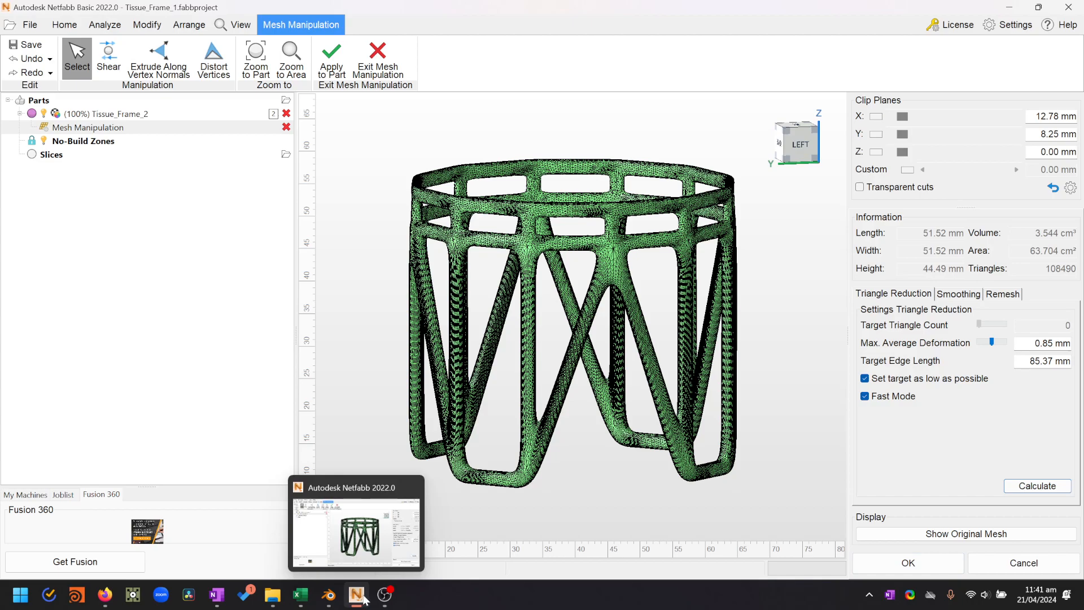
pyautogui.click(919, 569)
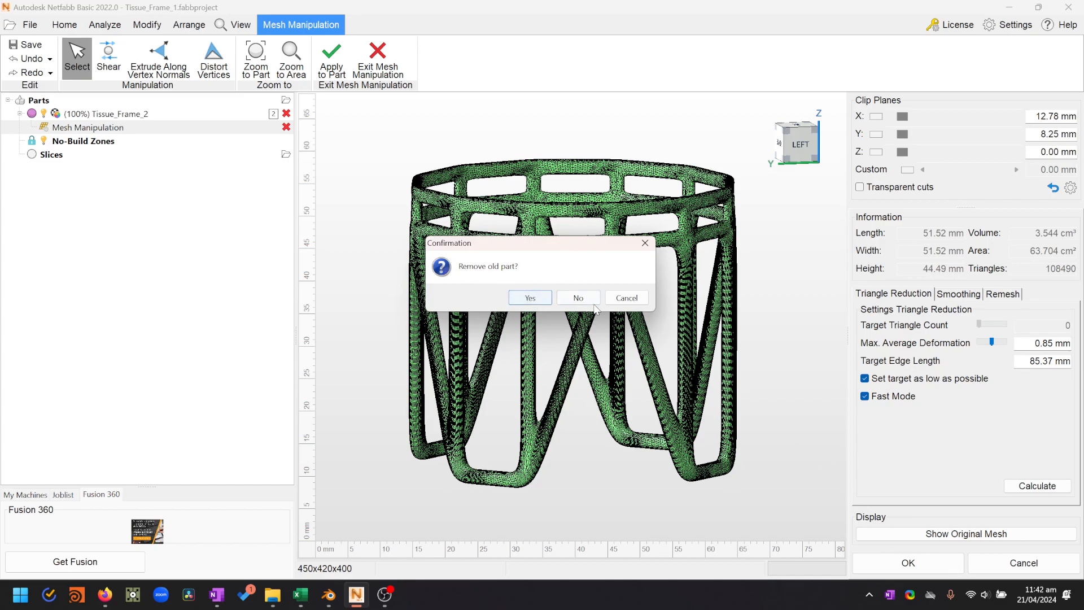
pyautogui.click(578, 298)
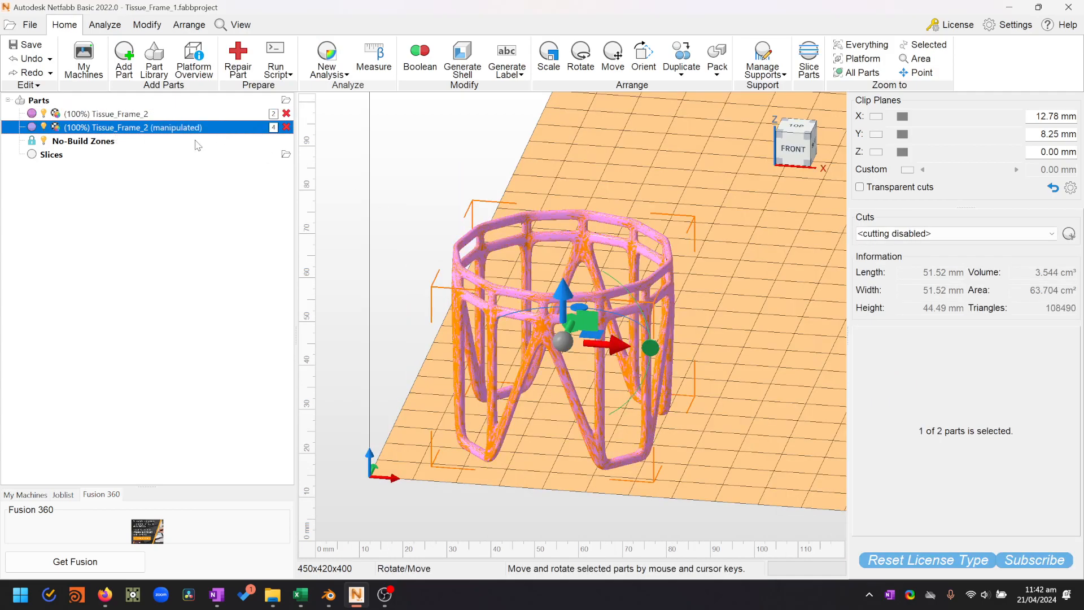
# - Compare the part information of the original and manipulated tissue frames, and look at the manipulated part's export options
pyautogui.click(117, 118)
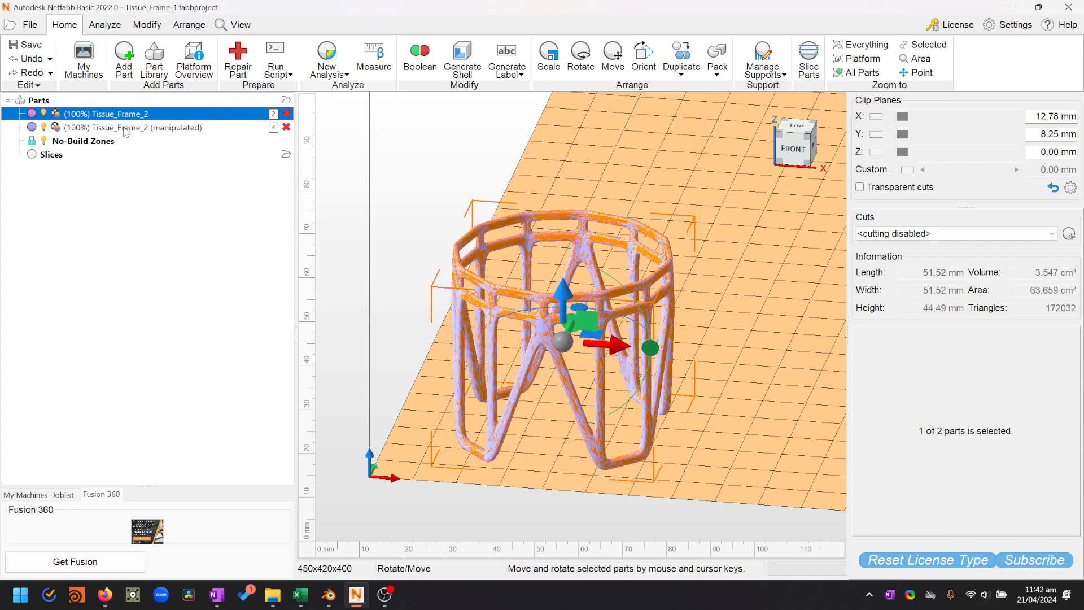
pyautogui.click(125, 128)
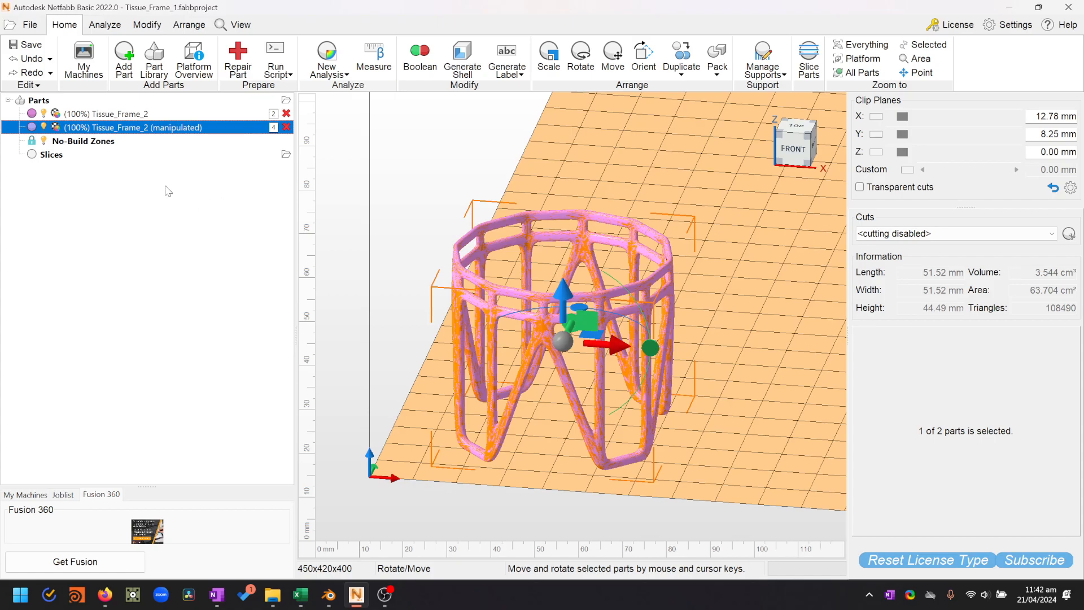
pyautogui.click(121, 118)
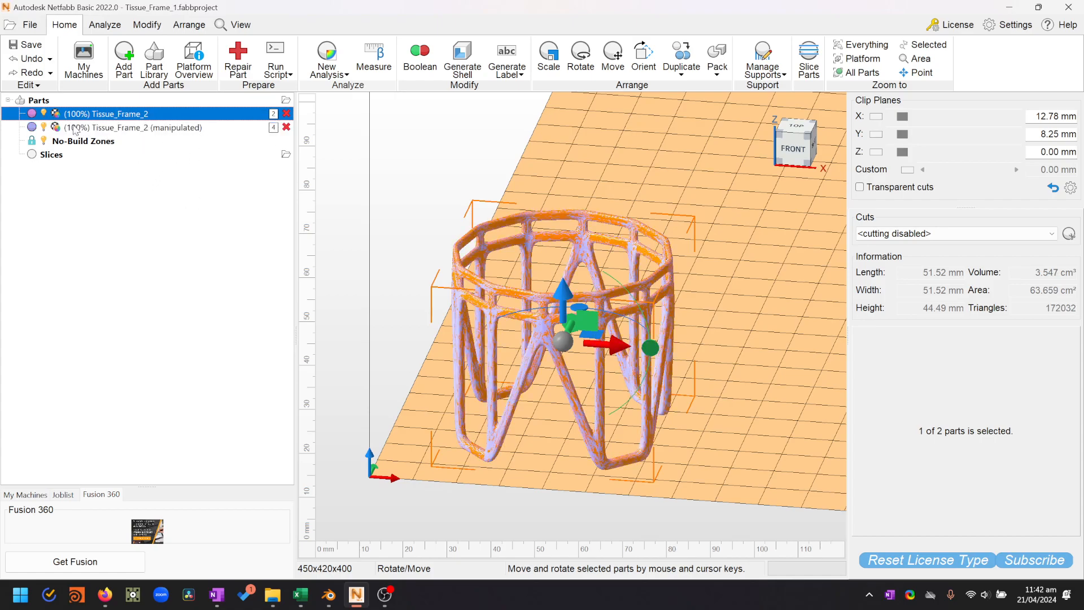
pyautogui.click(169, 130)
pyautogui.rightClick(127, 131)
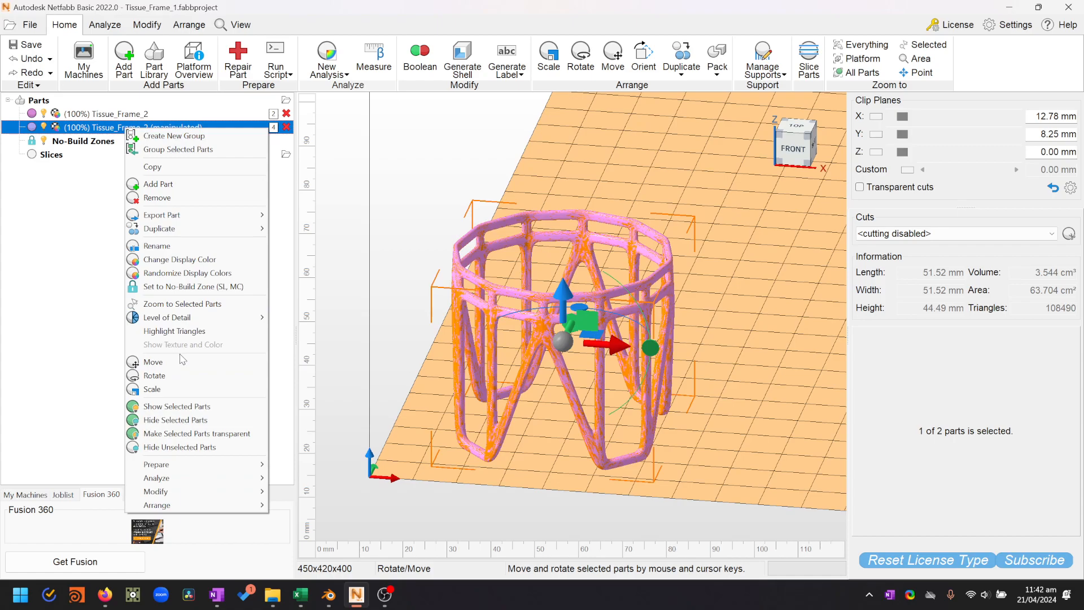
pyautogui.moveTo(197, 220)
pyautogui.click(75, 272)
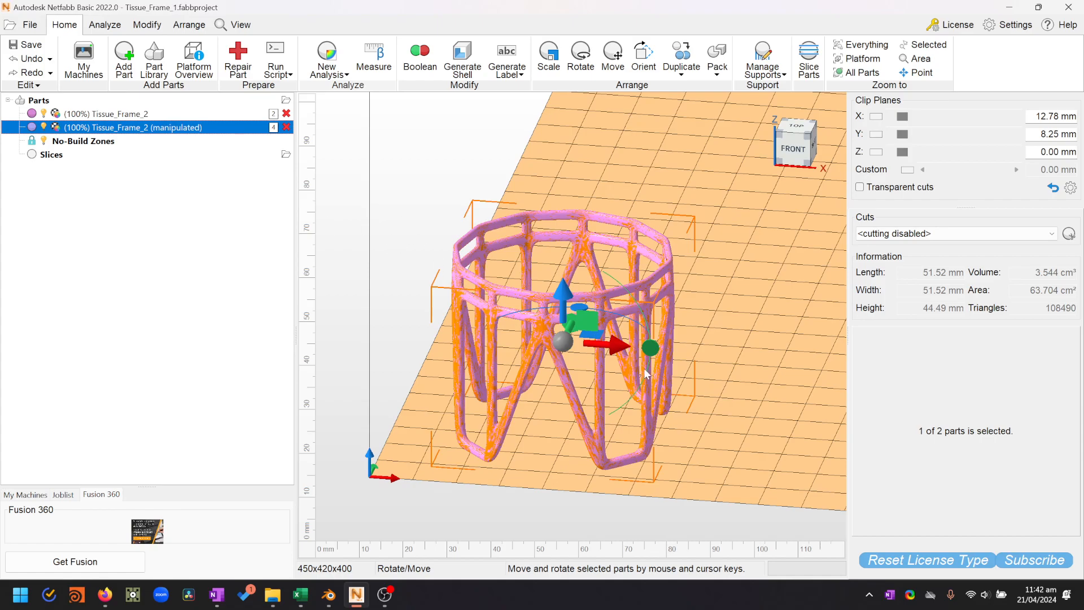
pyautogui.moveTo(702, 391); pyautogui.dragTo(723, 409, button='right')
pyautogui.moveTo(723, 408); pyautogui.dragTo(710, 308, button='middle')
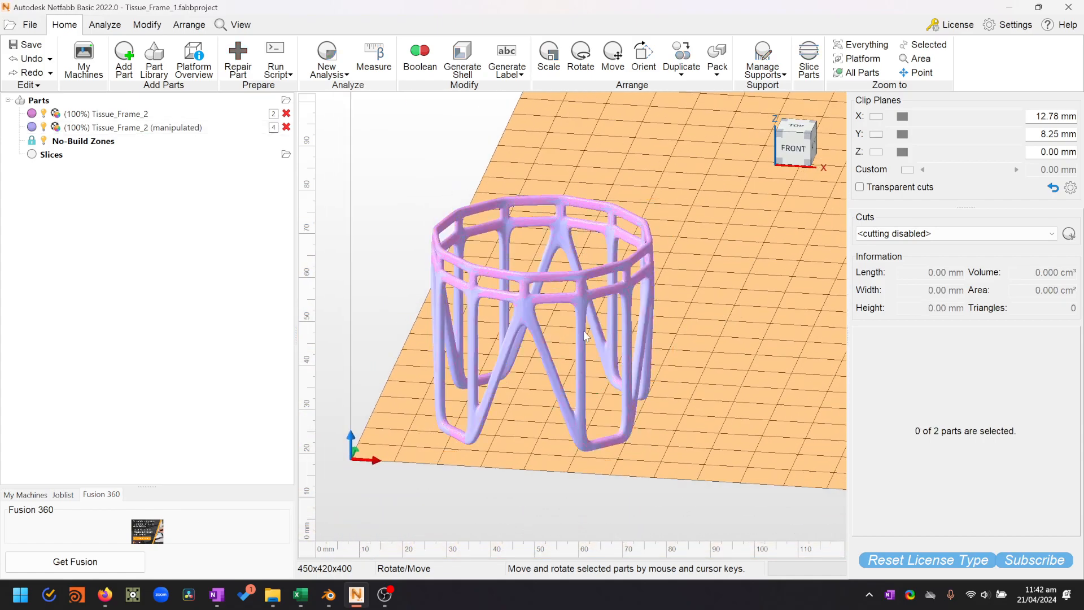
pyautogui.click(587, 327)
pyautogui.click(592, 332)
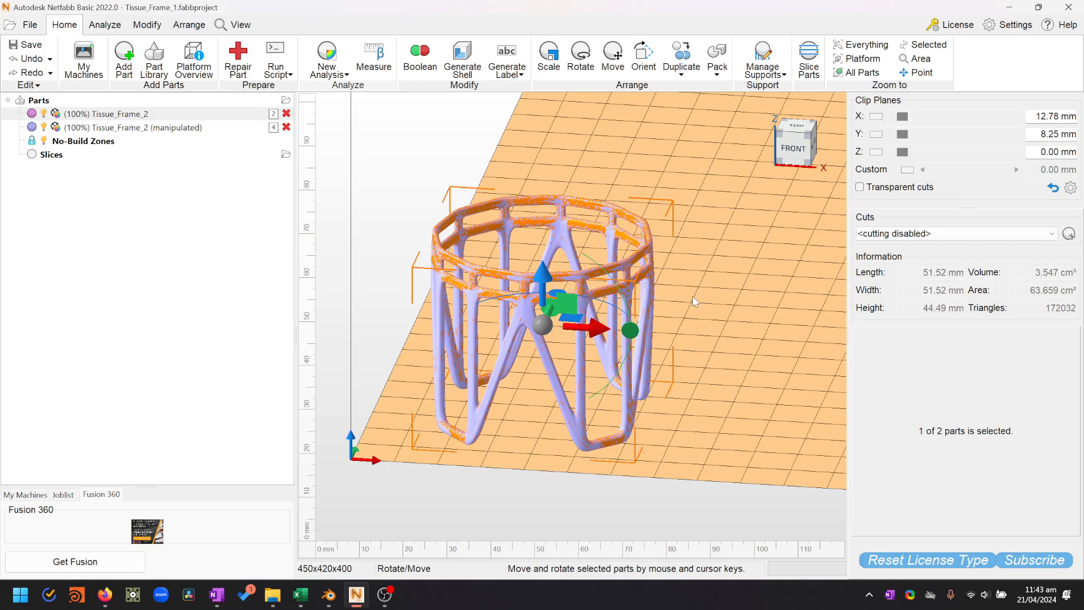
pyautogui.click(698, 212)
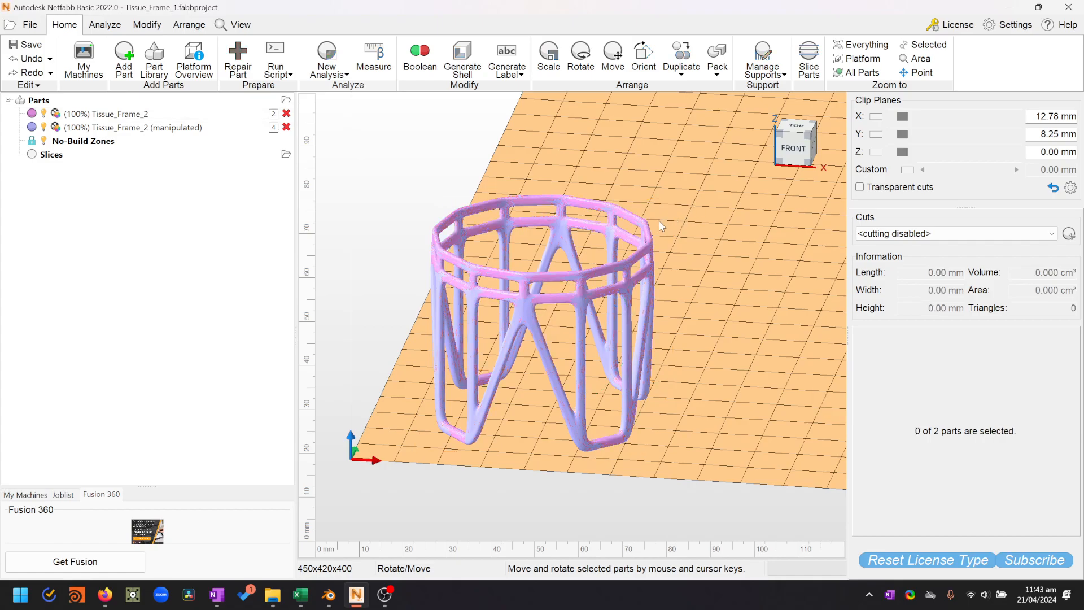